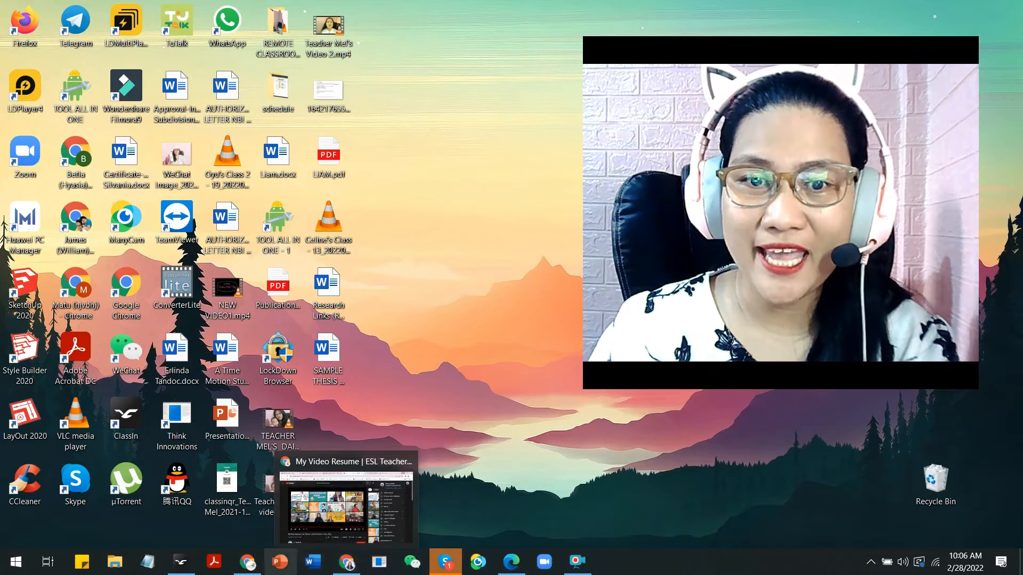
Step: Switch to Chrome, close the old daily journal design page, and load canva.com in a new tab
{"action": "left_click", "coordinate": [256, 571]}
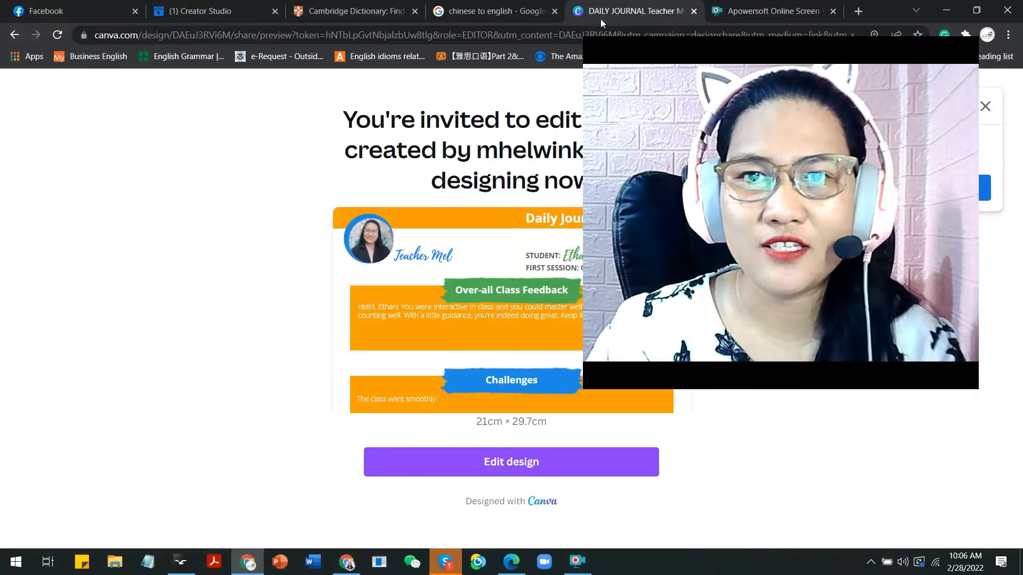
{"action": "left_click", "coordinate": [613, 13]}
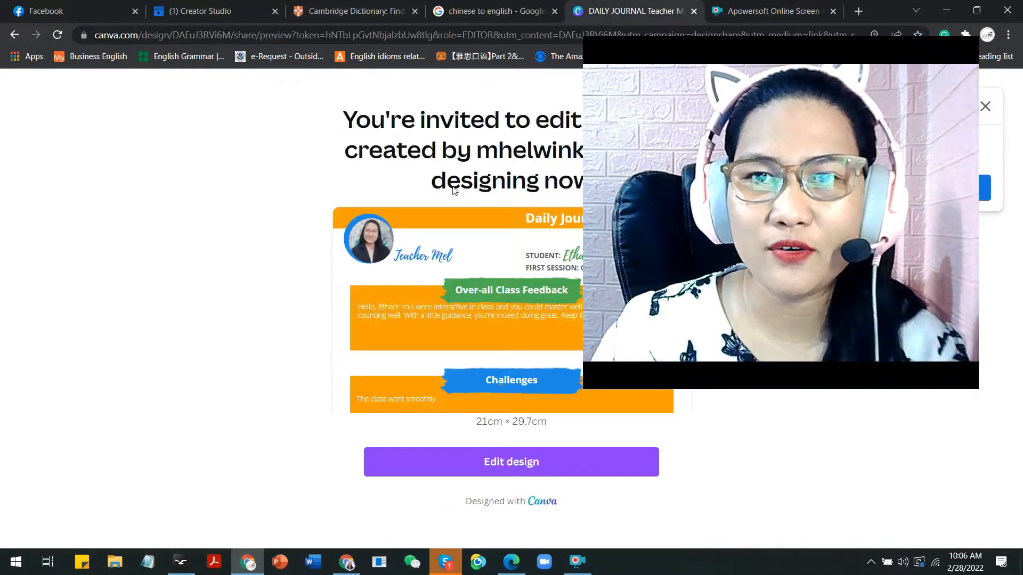
{"action": "left_click", "coordinate": [692, 14]}
{"action": "left_click", "coordinate": [720, 13]}
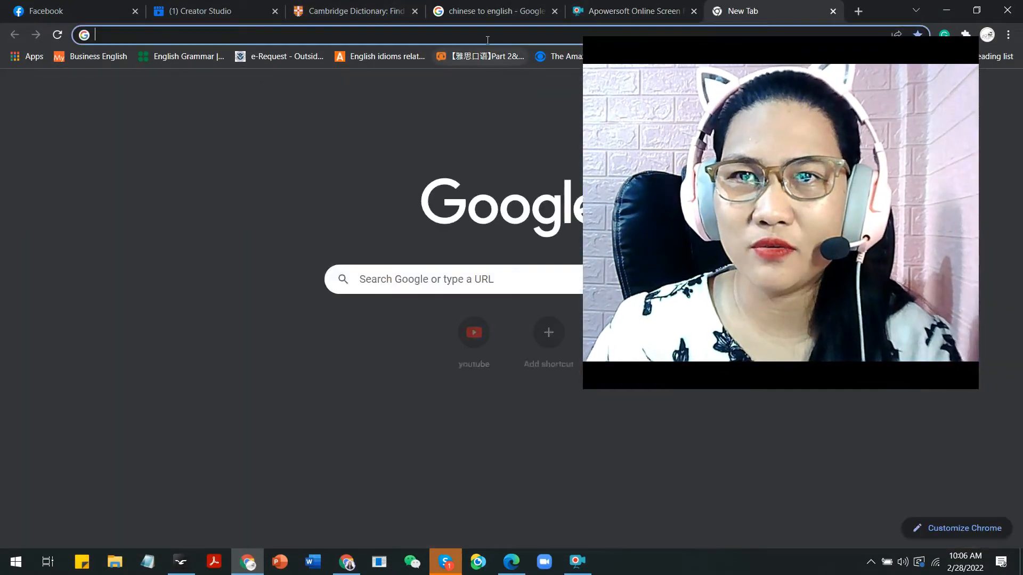
{"action": "left_click", "coordinate": [495, 33]}
{"action": "type", "text": "canva.com"}
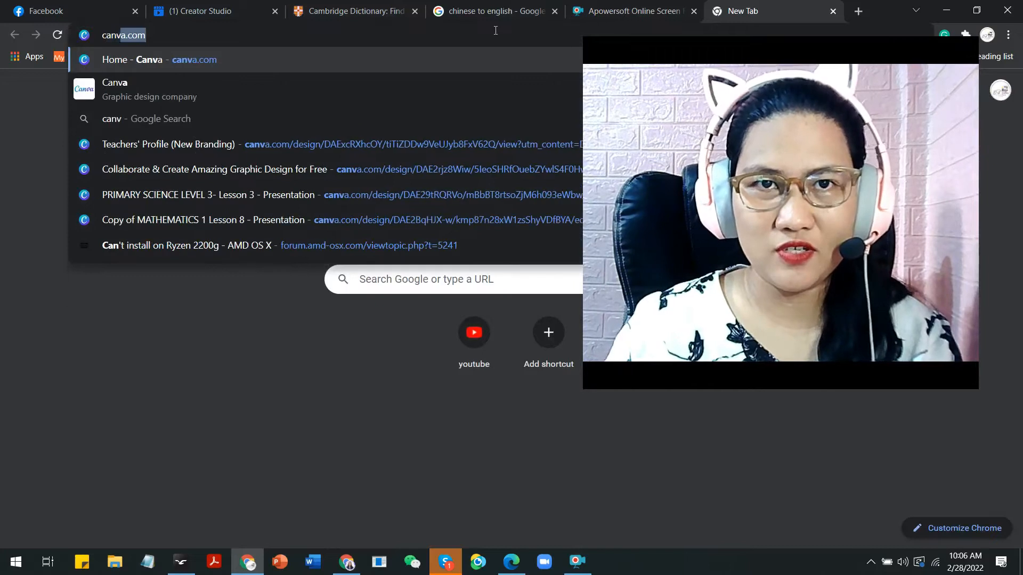
{"action": "key", "text": "Return"}
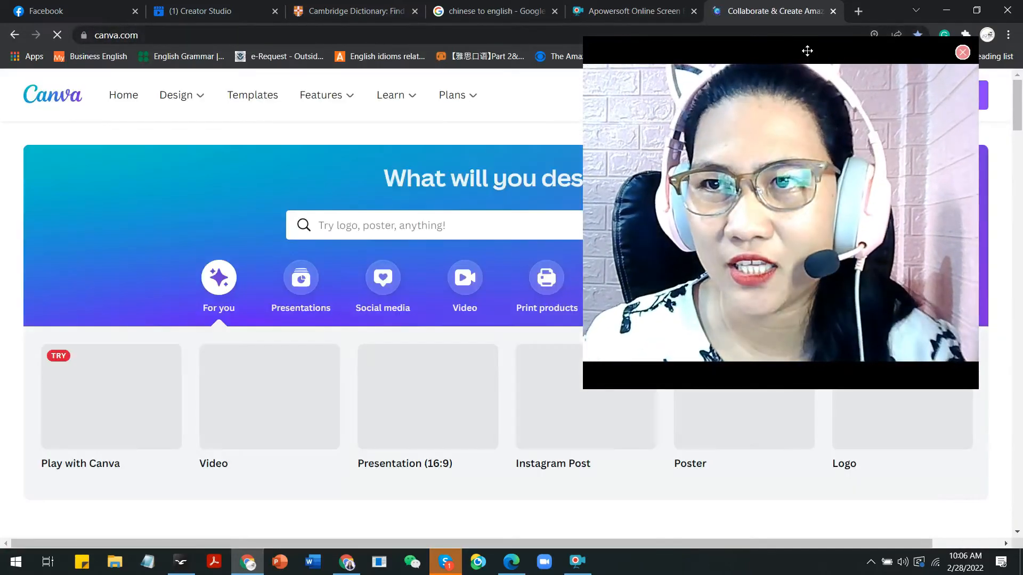
{"action": "left_click_drag", "start_coordinate": [806, 55], "coordinate": [892, 126]}
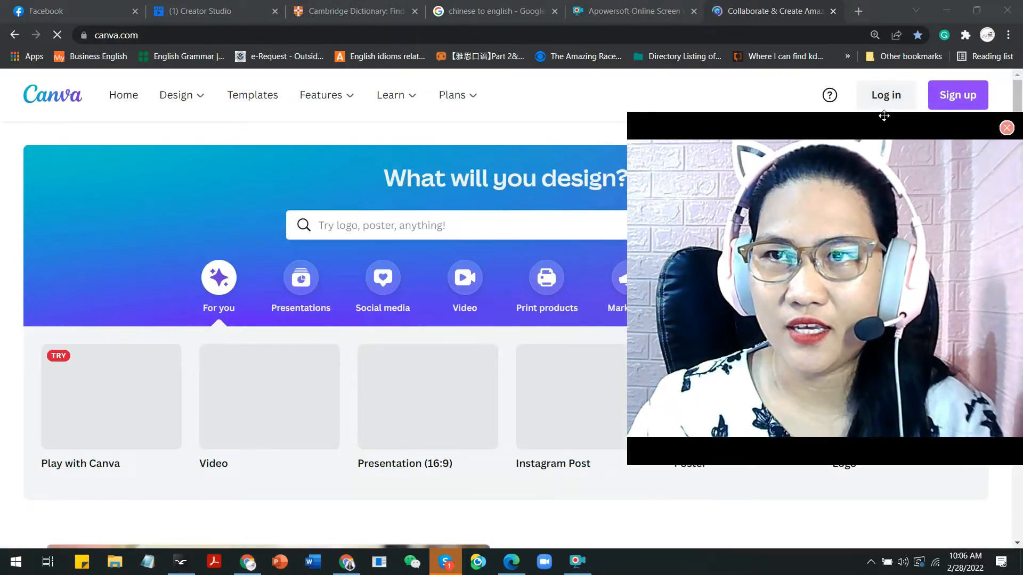
{"action": "left_click_drag", "start_coordinate": [882, 130], "coordinate": [359, 137]}
{"action": "left_click_drag", "start_coordinate": [507, 127], "coordinate": [273, 349]}
{"action": "left_click_drag", "start_coordinate": [213, 364], "coordinate": [124, 17]}
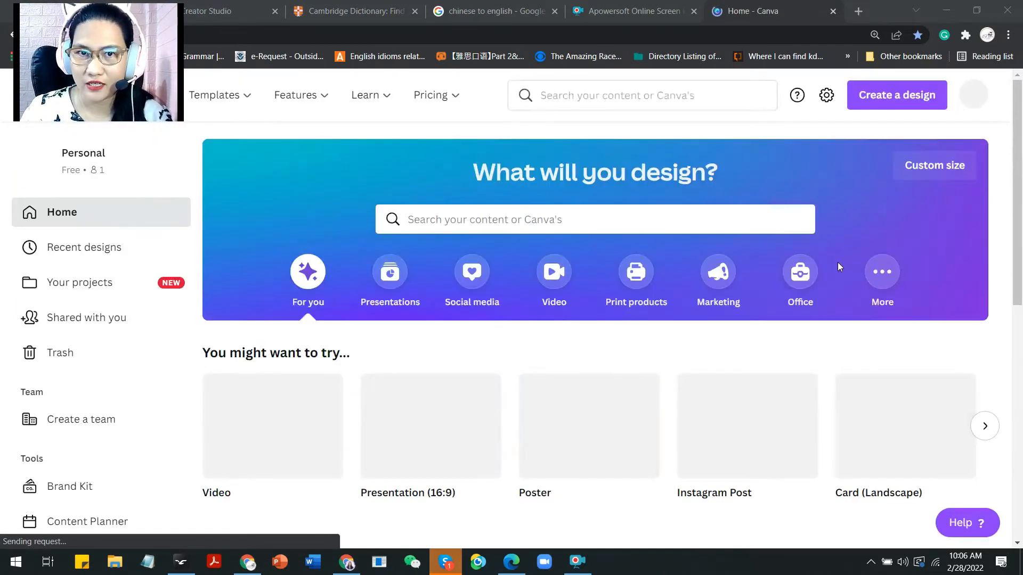
Step: Create a new blank design with a custom size of 1280 × 720 px
{"action": "left_click", "coordinate": [915, 104]}
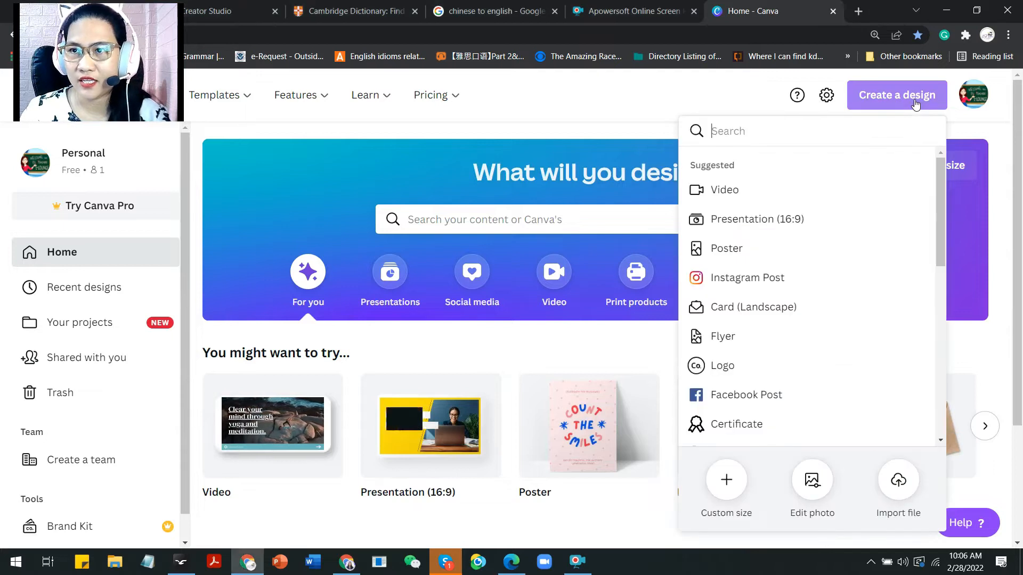
{"action": "scroll", "coordinate": [884, 279], "scroll_direction": "down", "scroll_amount": 1}
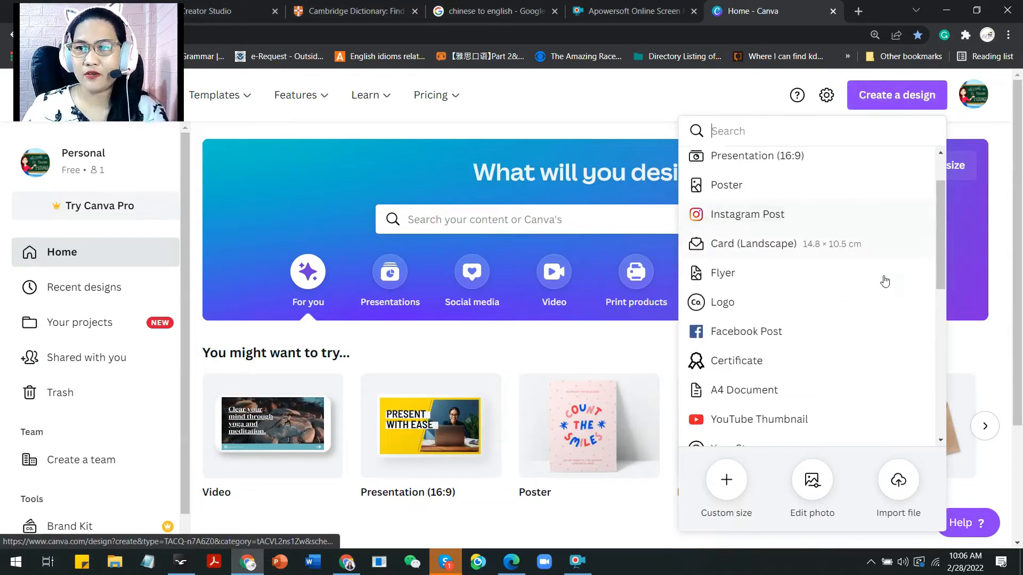
{"action": "left_click", "coordinate": [727, 483]}
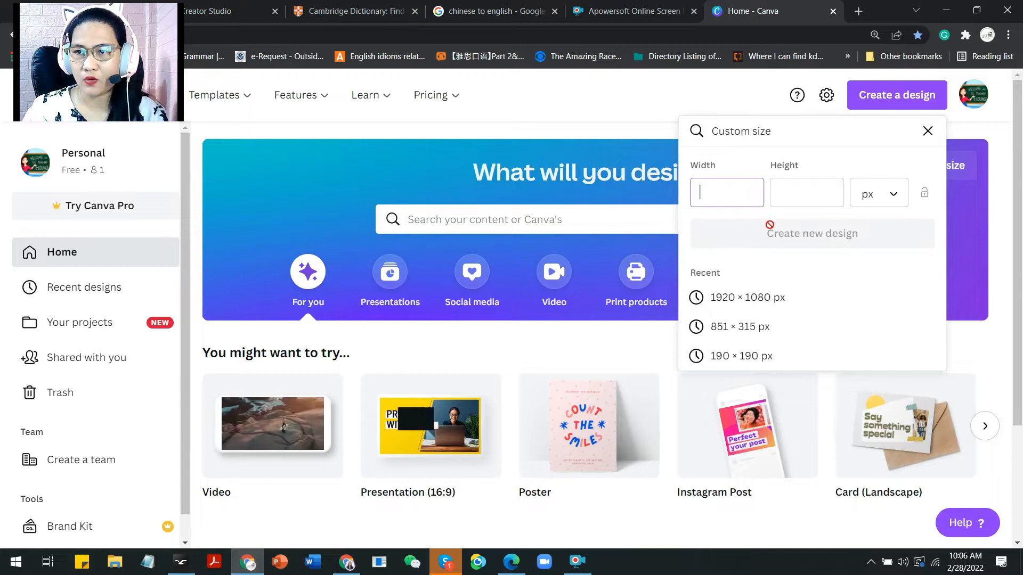
{"action": "scroll", "coordinate": [769, 303], "scroll_direction": "down", "scroll_amount": 1}
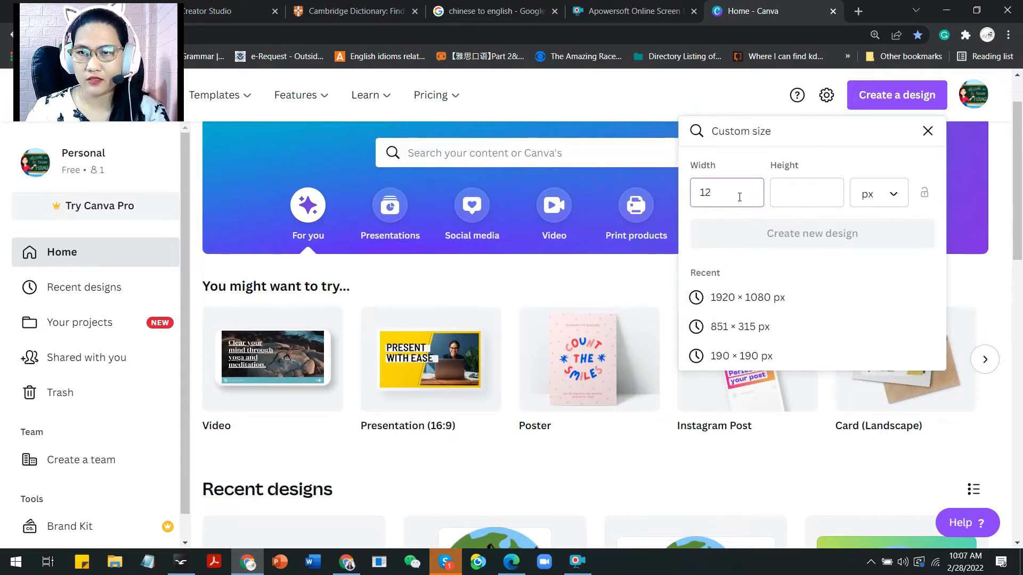
{"action": "left_click", "coordinate": [780, 196]}
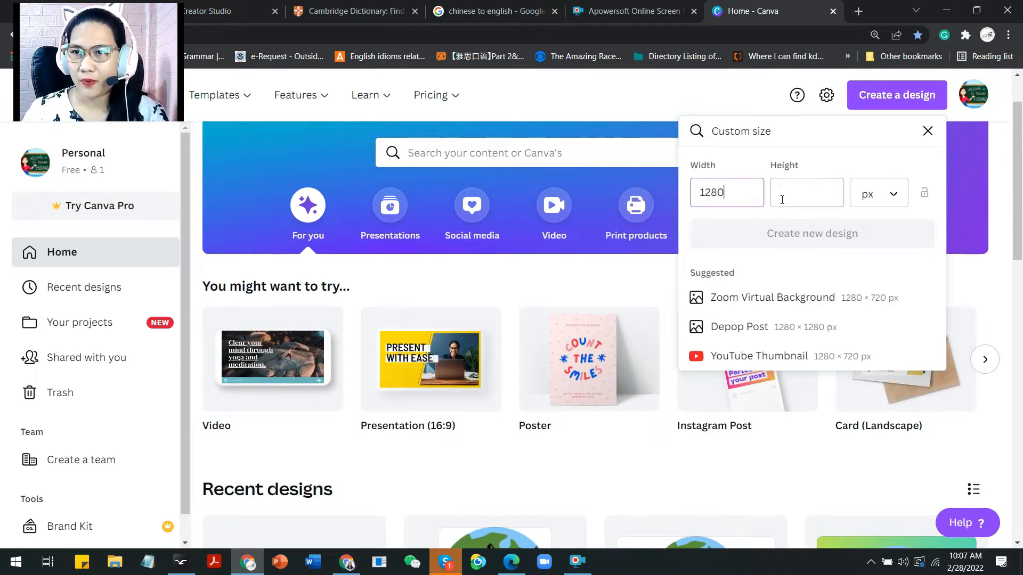
{"action": "type", "text": "720"}
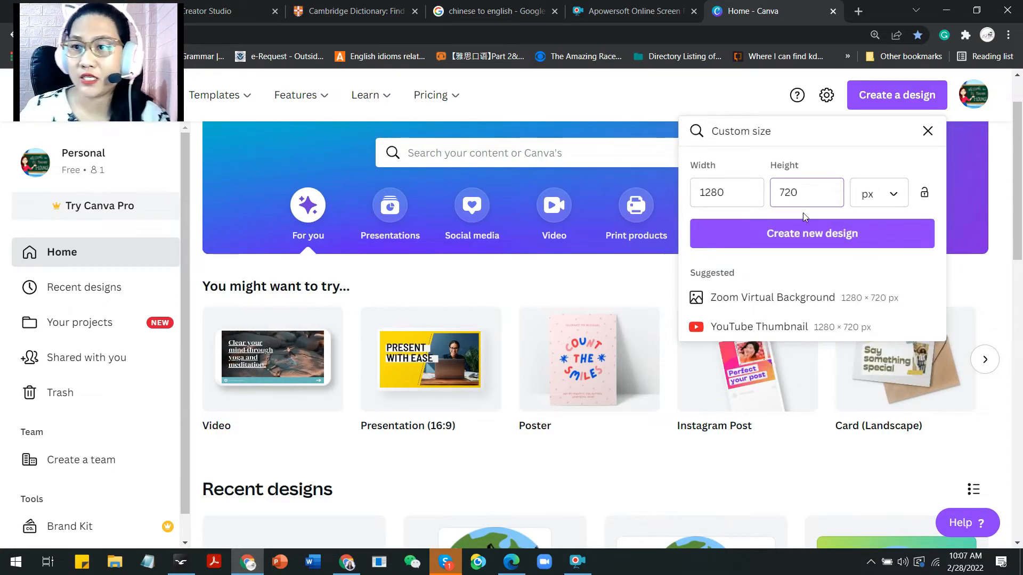
{"action": "left_click", "coordinate": [840, 237]}
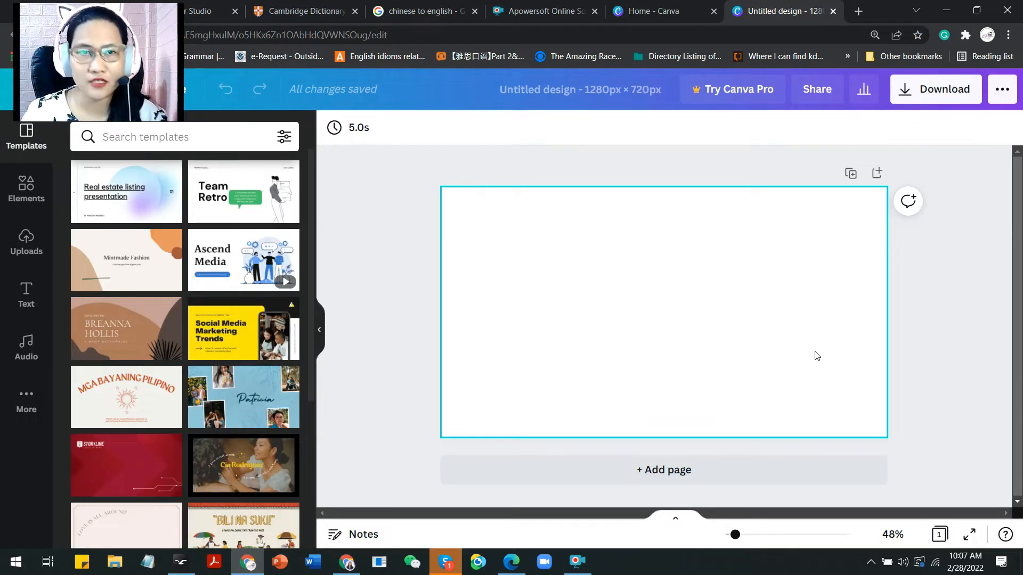
{"action": "left_click_drag", "start_coordinate": [123, 76], "coordinate": [118, 76]}
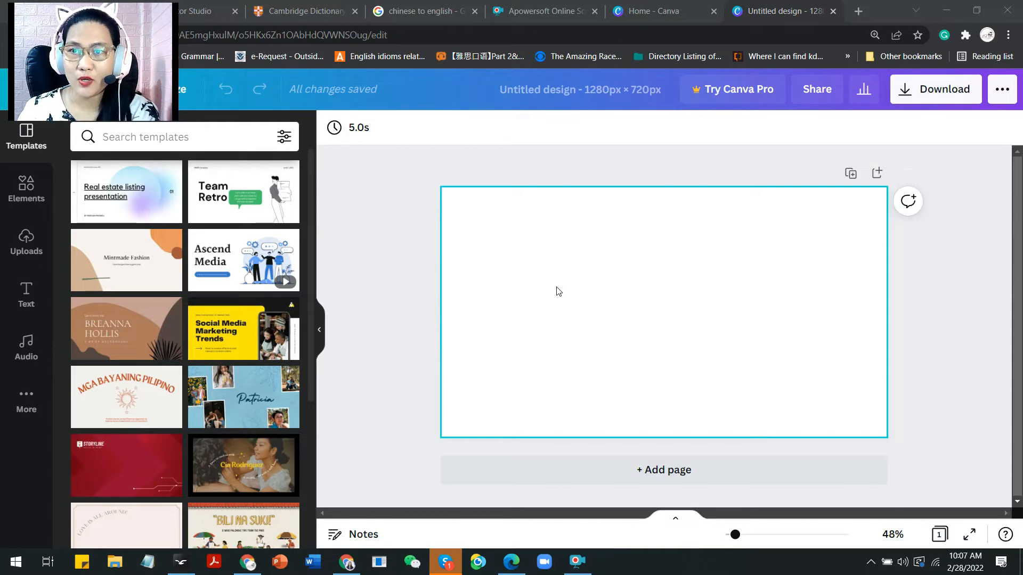
Step: Search the design elements for "unicorn background"
{"action": "left_click", "coordinate": [26, 187]}
{"action": "left_click", "coordinate": [233, 134]}
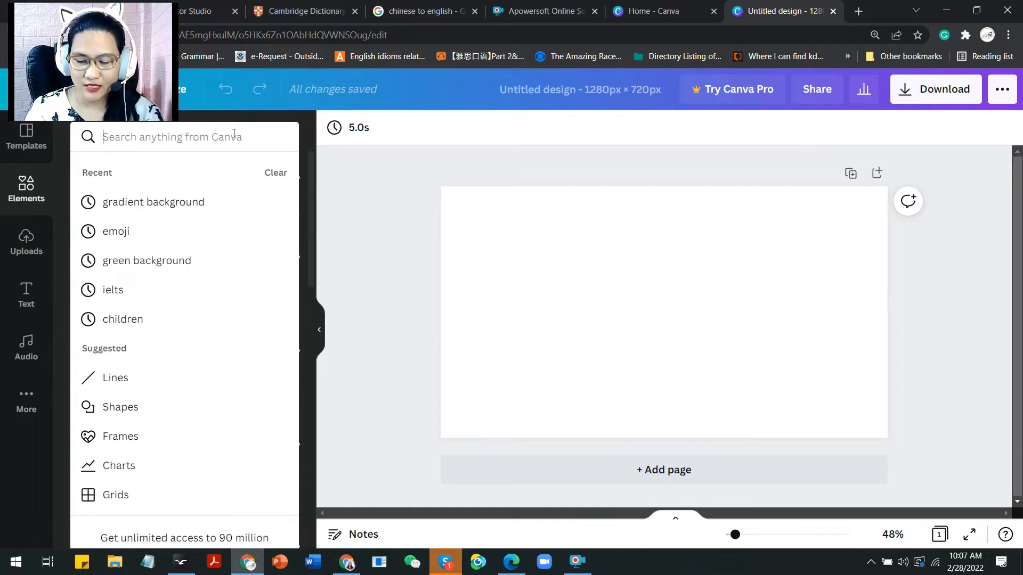
{"action": "type", "text": "s"}
{"action": "key", "text": "BackSpace"}
{"action": "type", "text": "unicorn bac"}
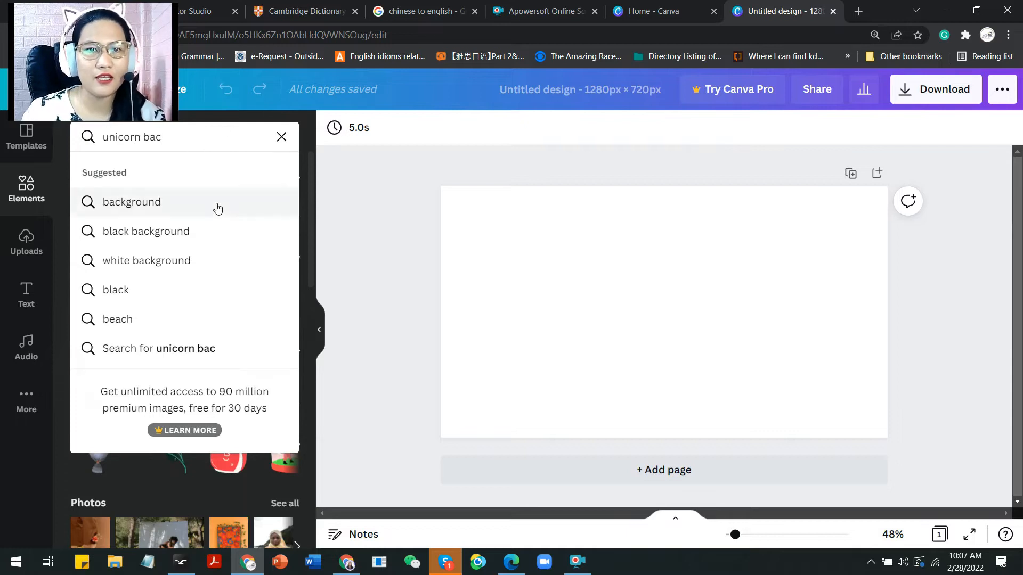
{"action": "type", "text": "kground"}
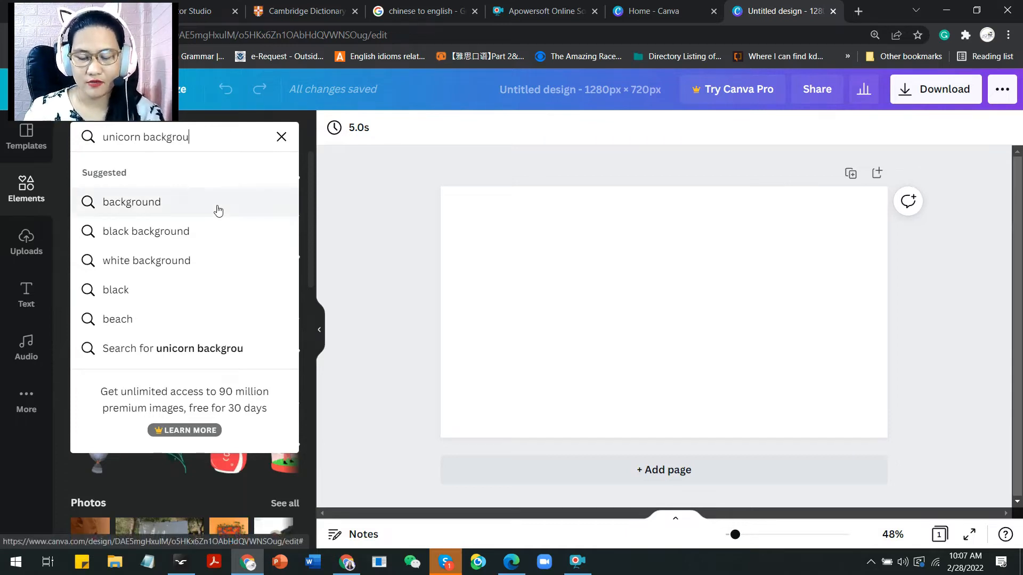
{"action": "key", "text": "Return"}
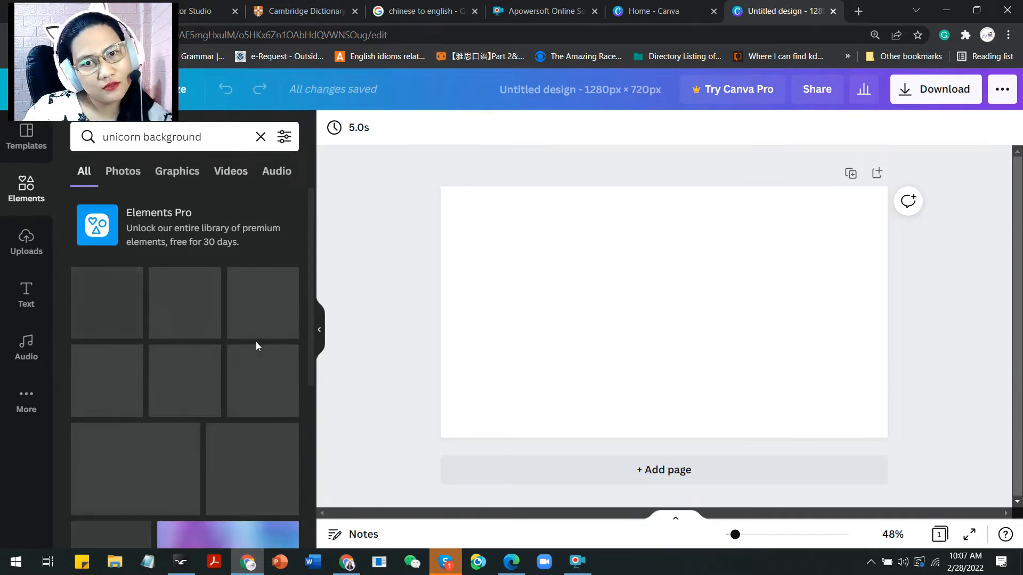
Step: Try out the premium sparkly rainbow image on the page and delete it
{"action": "scroll", "coordinate": [263, 331], "scroll_direction": "down", "scroll_amount": 1}
{"action": "scroll", "coordinate": [272, 359], "scroll_direction": "down", "scroll_amount": 2}
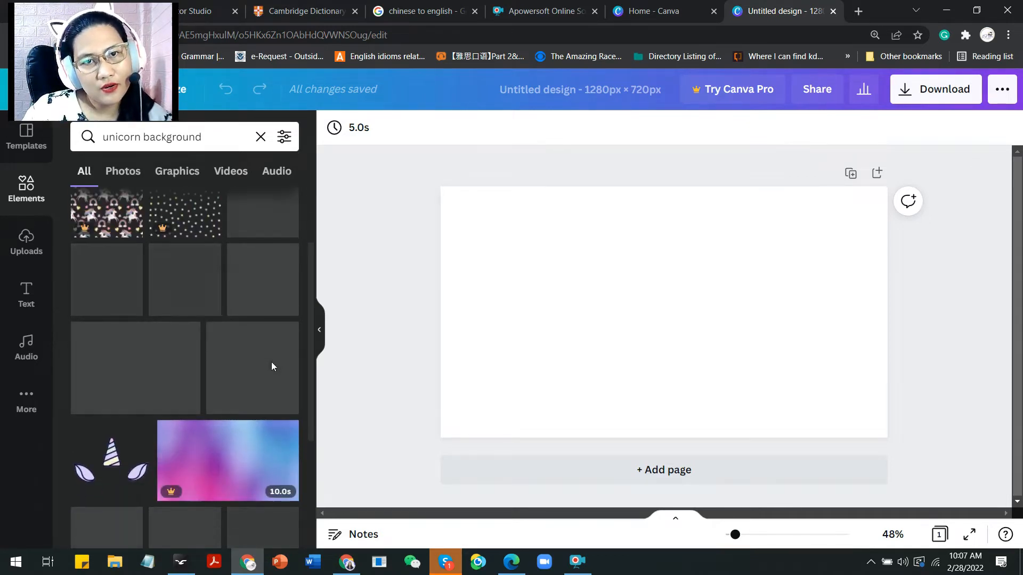
{"action": "scroll", "coordinate": [271, 364], "scroll_direction": "up", "scroll_amount": 2}
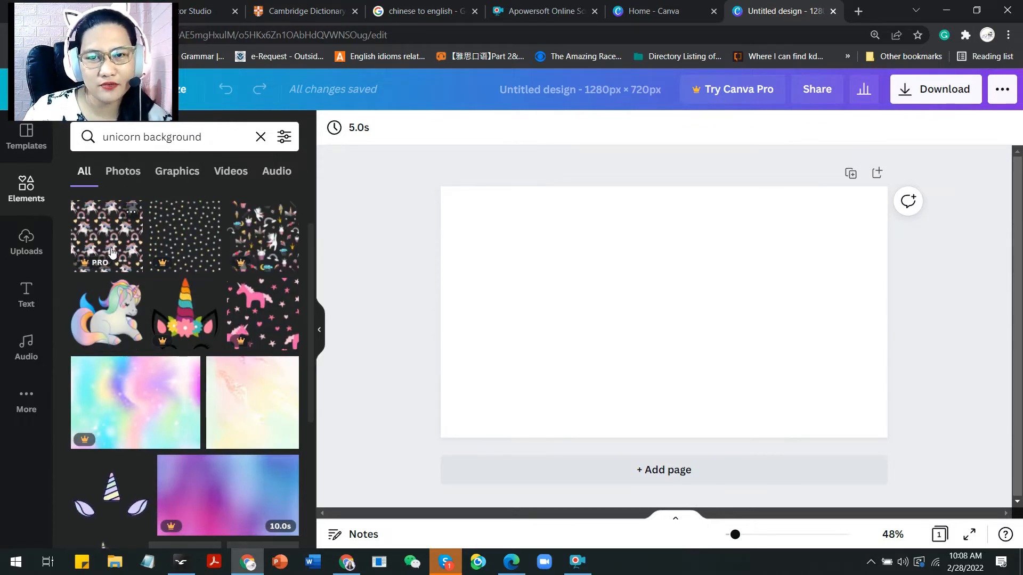
{"action": "scroll", "coordinate": [149, 384], "scroll_direction": "down", "scroll_amount": 1}
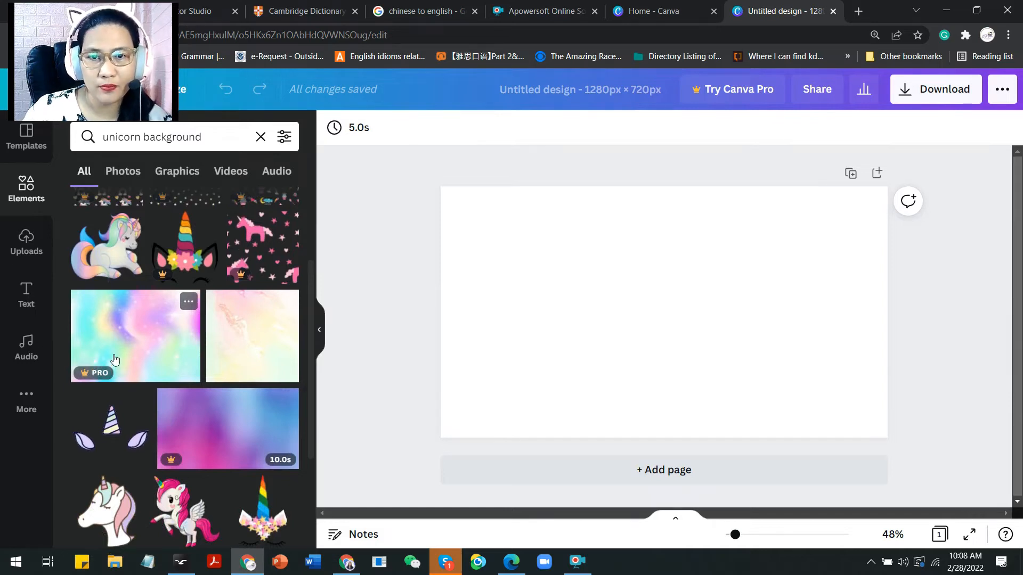
{"action": "left_click", "coordinate": [147, 344]}
{"action": "mouse_move", "coordinate": [691, 309]}
{"action": "left_mouse_down"}
{"action": "mouse_move", "coordinate": [722, 272]}
{"action": "mouse_move", "coordinate": [708, 299]}
{"action": "left_mouse_up"}
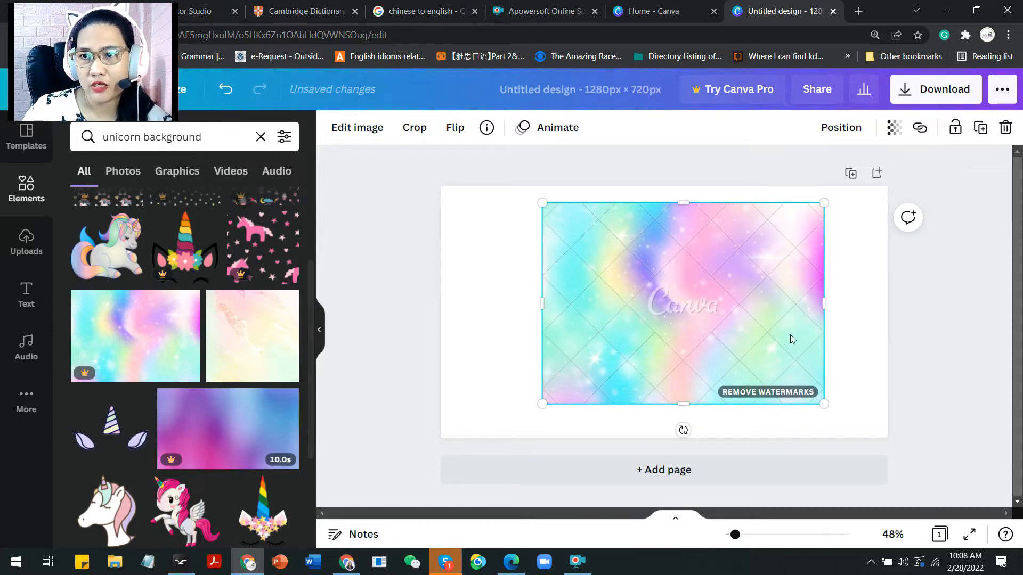
{"action": "left_click_drag", "start_coordinate": [775, 313], "coordinate": [756, 322]}
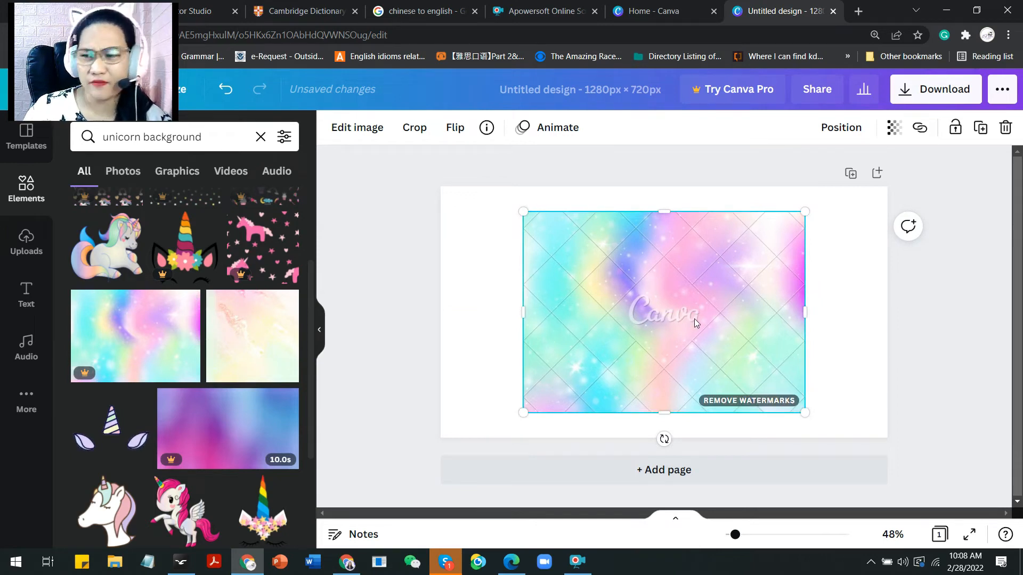
{"action": "key", "text": "Delete"}
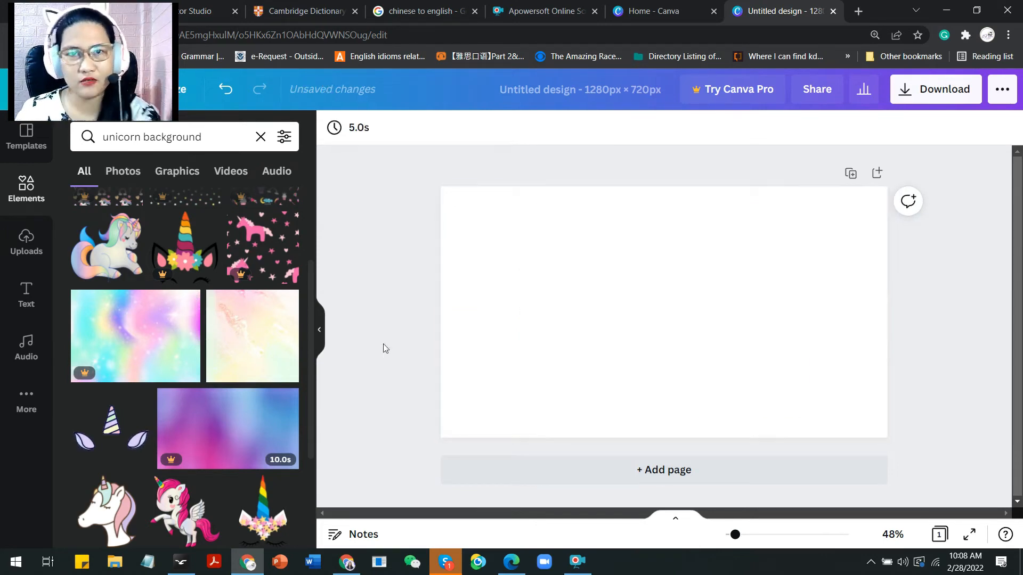
Step: Add the free pastel pink-and-yellow marble image and set it as the page background
{"action": "left_click", "coordinate": [257, 352]}
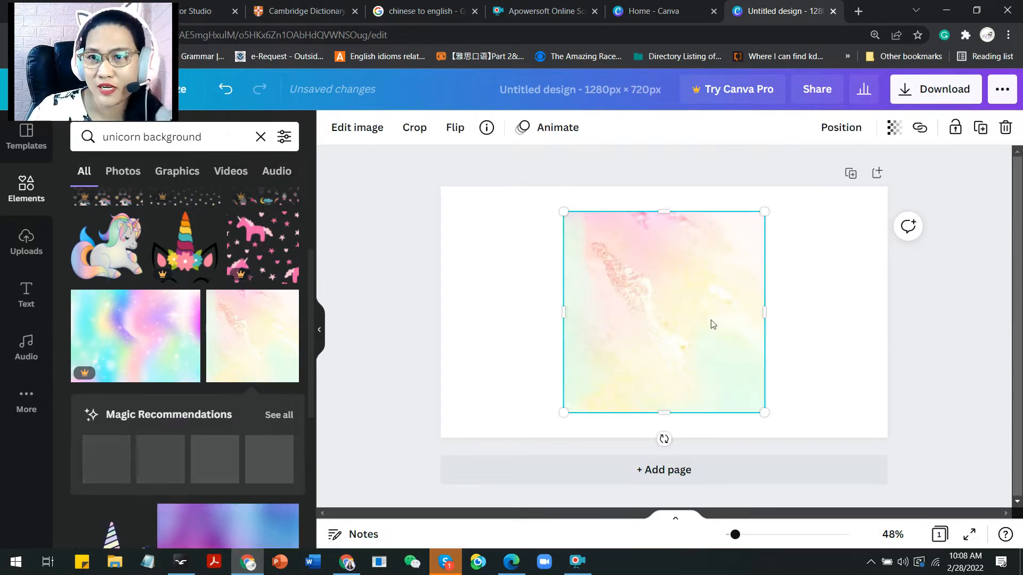
{"action": "mouse_move", "coordinate": [688, 270]}
{"action": "left_mouse_down"}
{"action": "mouse_move", "coordinate": [696, 286]}
{"action": "mouse_move", "coordinate": [675, 275]}
{"action": "left_mouse_up"}
{"action": "right_click", "coordinate": [651, 309]}
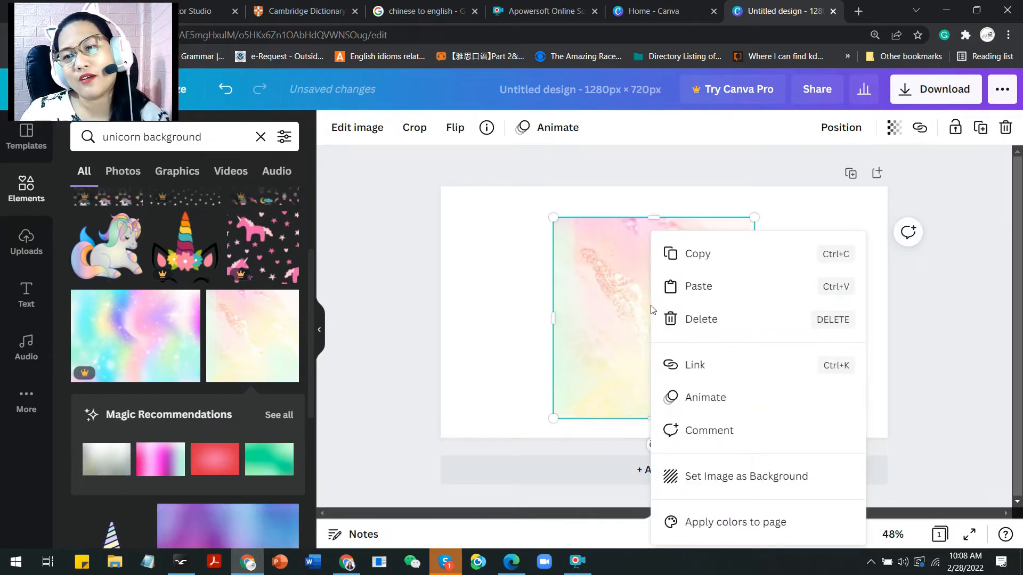
{"action": "right_click", "coordinate": [632, 270]}
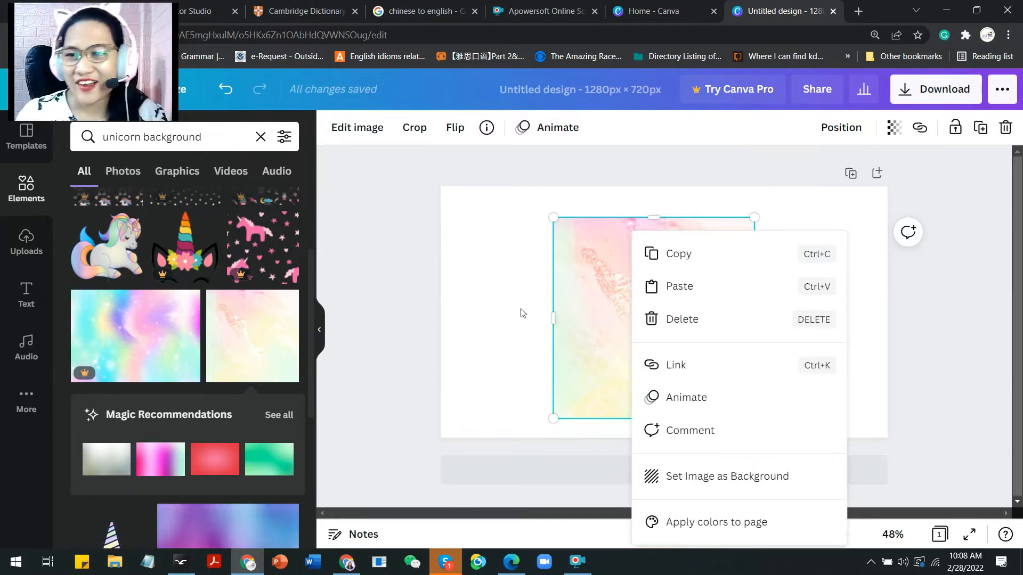
{"action": "left_click", "coordinate": [759, 481]}
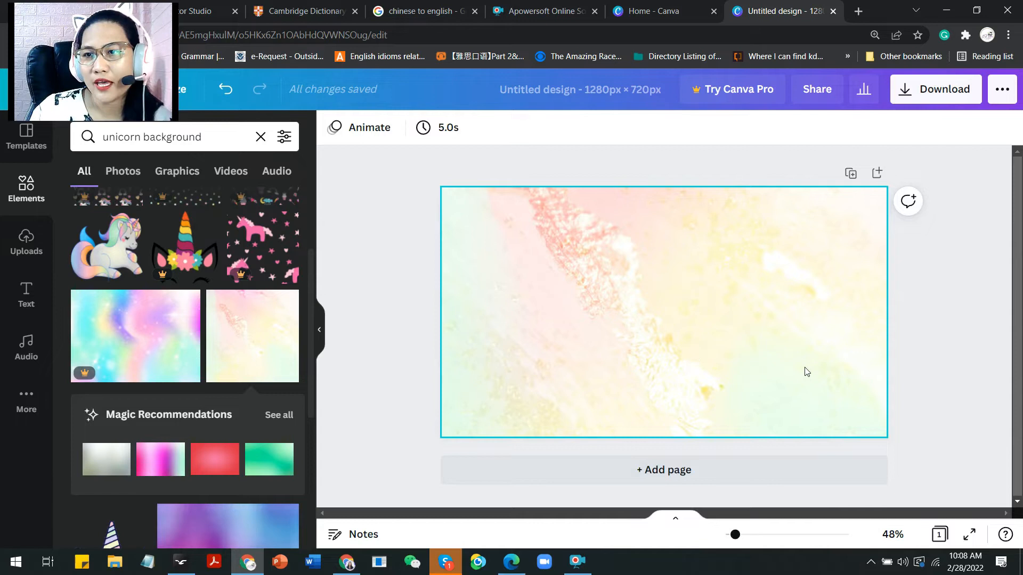
Step: Add the sitting rainbow-maned unicorn graphic, shrink it to about 215 × 206 px, and place it in the page's lower-left corner
{"action": "left_click", "coordinate": [114, 250]}
{"action": "left_click_drag", "start_coordinate": [769, 210], "coordinate": [662, 313]}
{"action": "left_click_drag", "start_coordinate": [607, 370], "coordinate": [489, 401]}
{"action": "left_click_drag", "start_coordinate": [546, 343], "coordinate": [516, 371]}
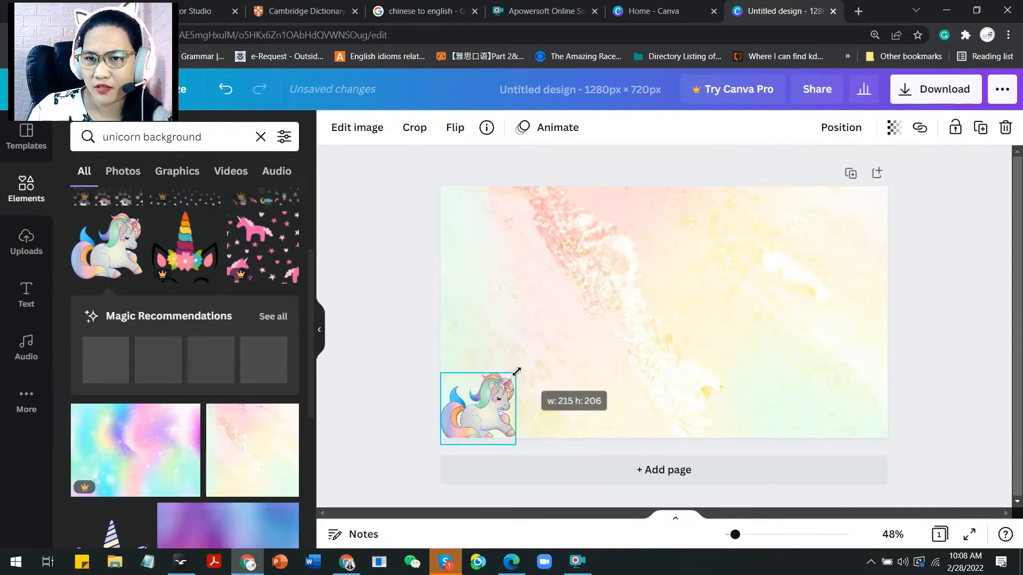
{"action": "mouse_move", "coordinate": [494, 405]}
{"action": "left_mouse_down"}
{"action": "mouse_move", "coordinate": [729, 386]}
{"action": "mouse_move", "coordinate": [857, 398]}
{"action": "mouse_move", "coordinate": [692, 388]}
{"action": "mouse_move", "coordinate": [483, 397]}
{"action": "mouse_move", "coordinate": [503, 397]}
{"action": "left_mouse_up"}
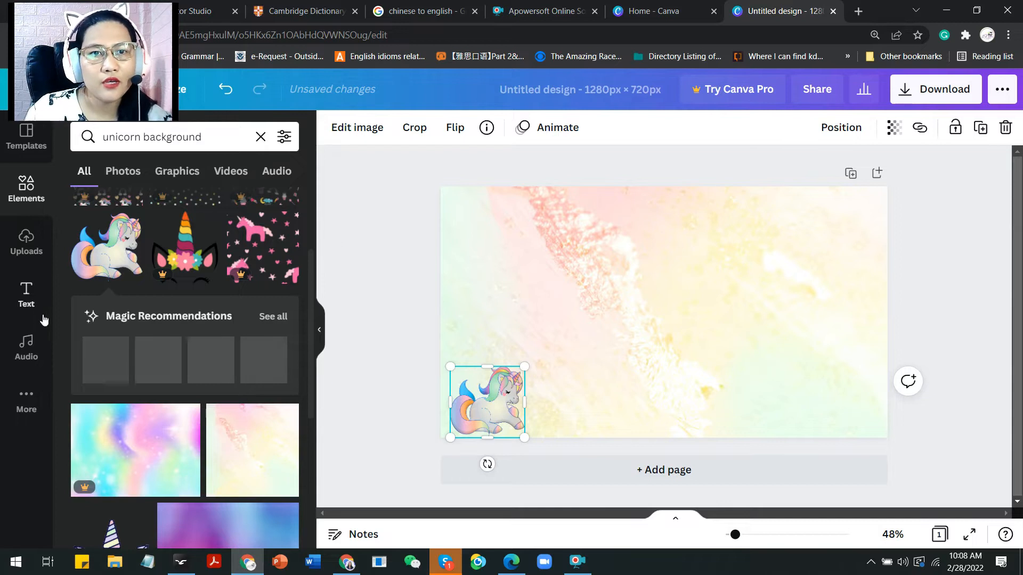
Step: Add a heading that reads "Welcome to Teacher" followed by the teacher's name in possessive form and "Class"
{"action": "left_click", "coordinate": [24, 296]}
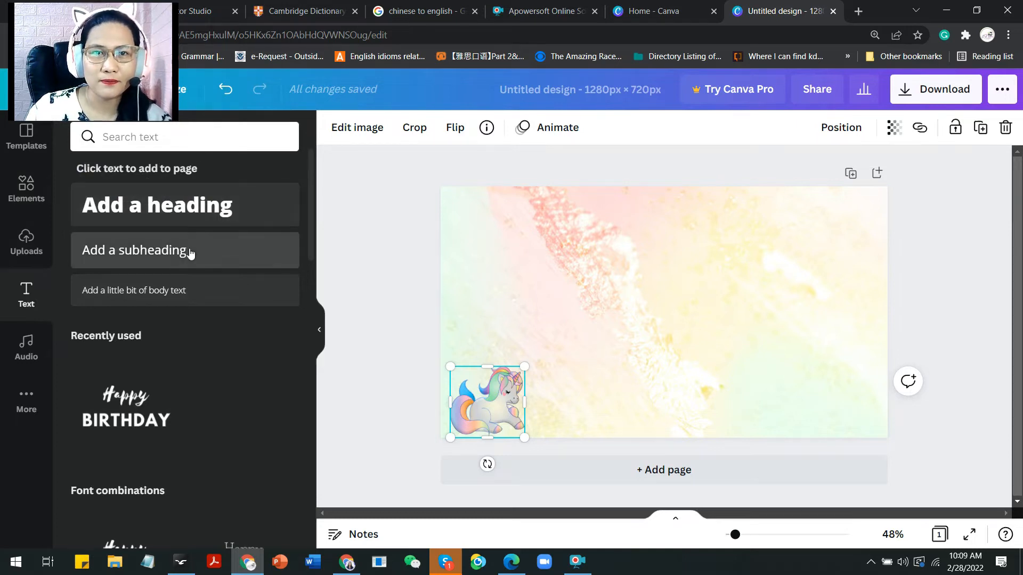
{"action": "left_click", "coordinate": [205, 205]}
{"action": "left_click", "coordinate": [705, 319]}
{"action": "key", "text": "ctrl+a"}
{"action": "type", "text": "Welcome to"}
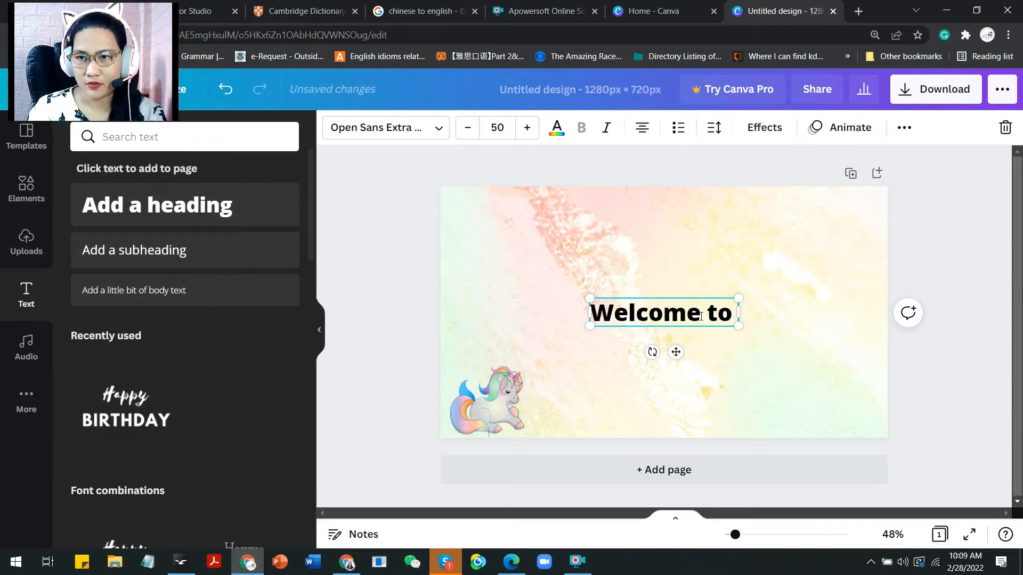
{"action": "type", "text": " Teacher"}
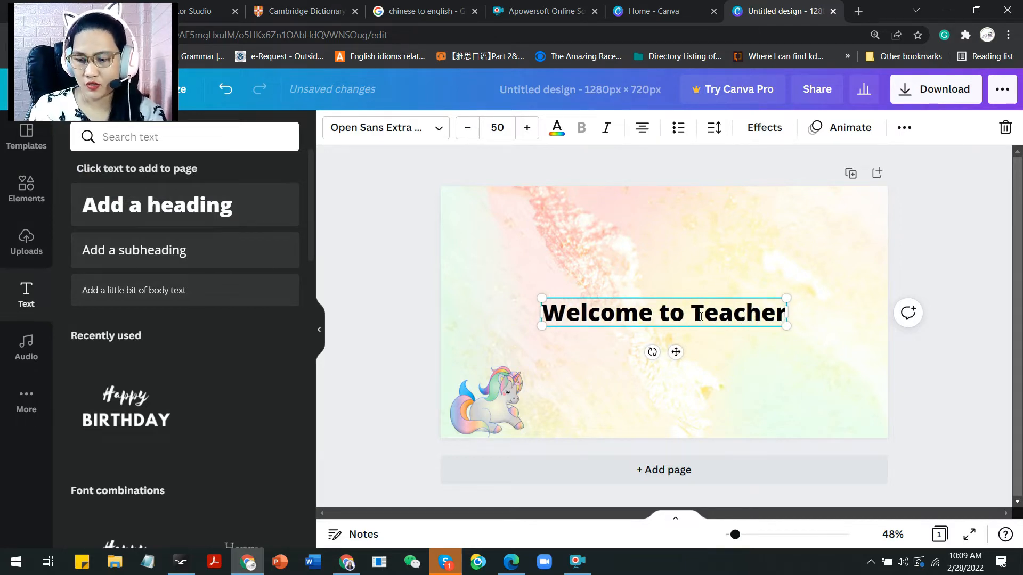
{"action": "type", "text": " Mel's Class"}
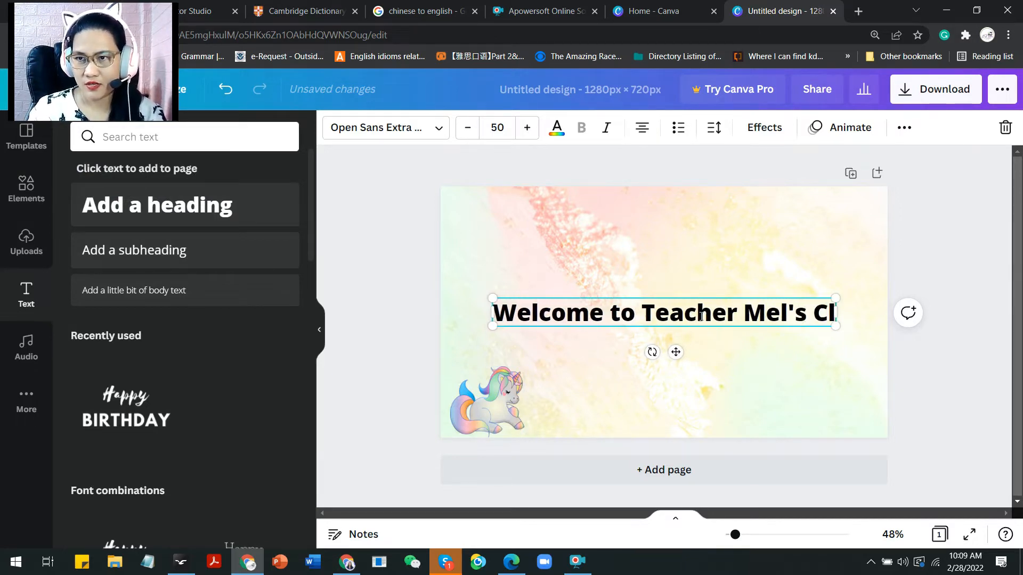
Step: Apply the Curve shape to the heading, move it to the page's upper edge, and enlarge it to about font size 80.8
{"action": "left_click", "coordinate": [764, 128]}
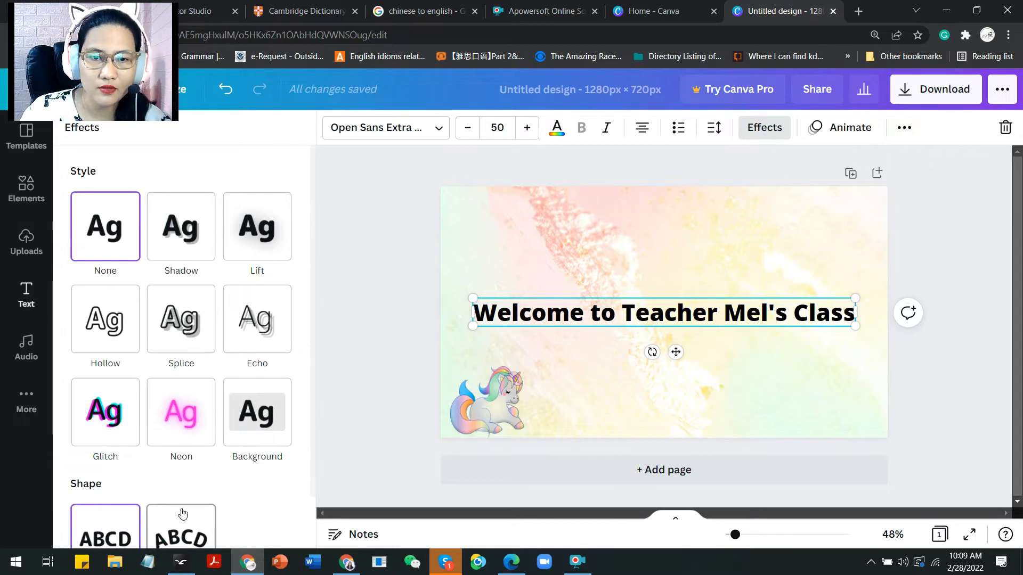
{"action": "scroll", "coordinate": [183, 515], "scroll_direction": "down", "scroll_amount": 1}
{"action": "left_click", "coordinate": [182, 482]}
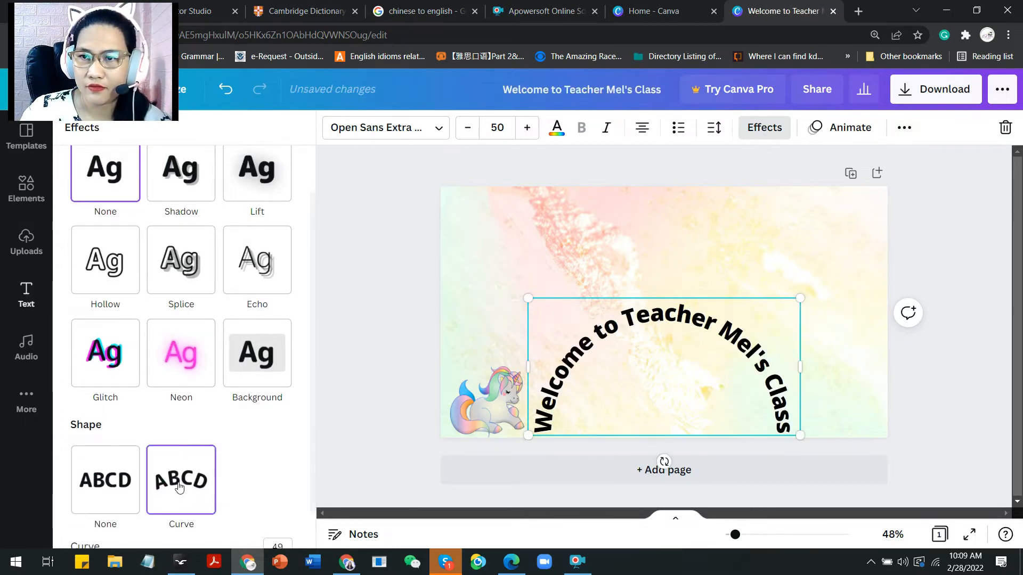
{"action": "left_click_drag", "start_coordinate": [736, 310], "coordinate": [740, 209]}
{"action": "left_click_drag", "start_coordinate": [805, 322], "coordinate": [870, 413]}
{"action": "left_click_drag", "start_coordinate": [533, 366], "coordinate": [447, 400]}
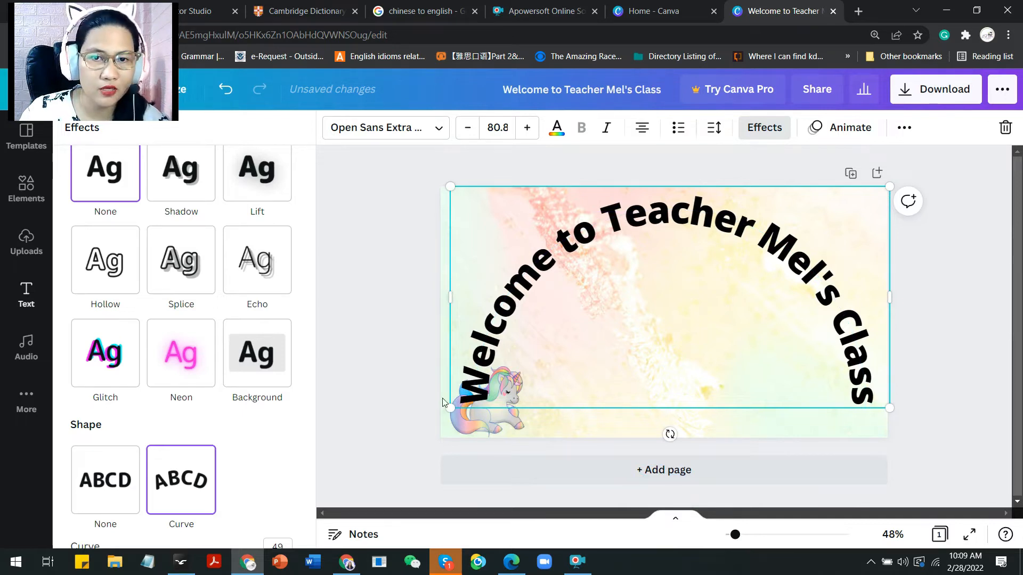
Step: Set the heading's curve to 16, shrink it to about font size 50.6, and centre it horizontally in the page's upper half
{"action": "scroll", "coordinate": [289, 400], "scroll_direction": "down", "scroll_amount": 1}
{"action": "left_click_drag", "start_coordinate": [233, 529], "coordinate": [206, 524]}
{"action": "left_click_drag", "start_coordinate": [207, 522], "coordinate": [199, 520]}
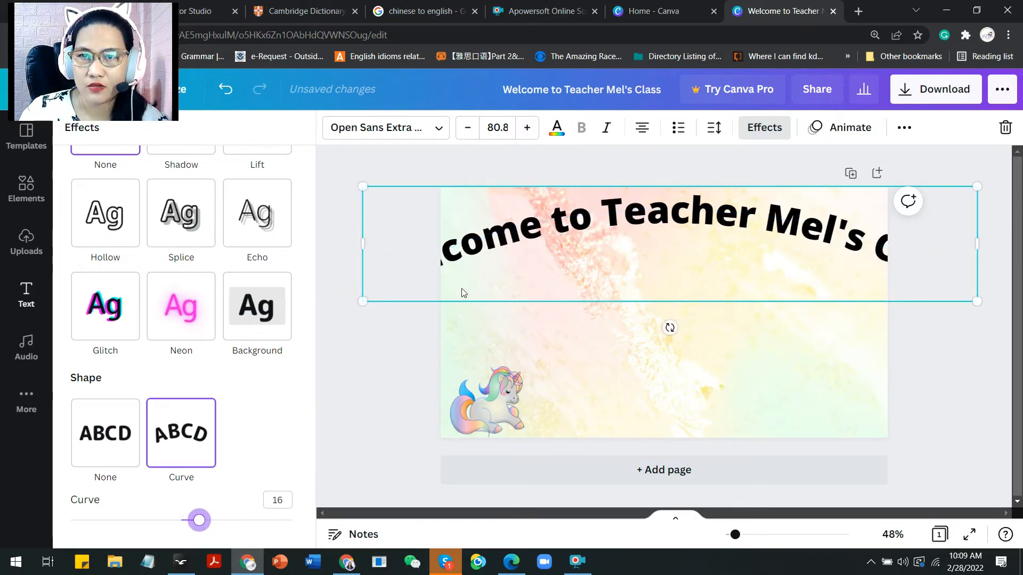
{"action": "left_click_drag", "start_coordinate": [365, 304], "coordinate": [587, 241]}
{"action": "left_click_drag", "start_coordinate": [837, 205], "coordinate": [714, 244]}
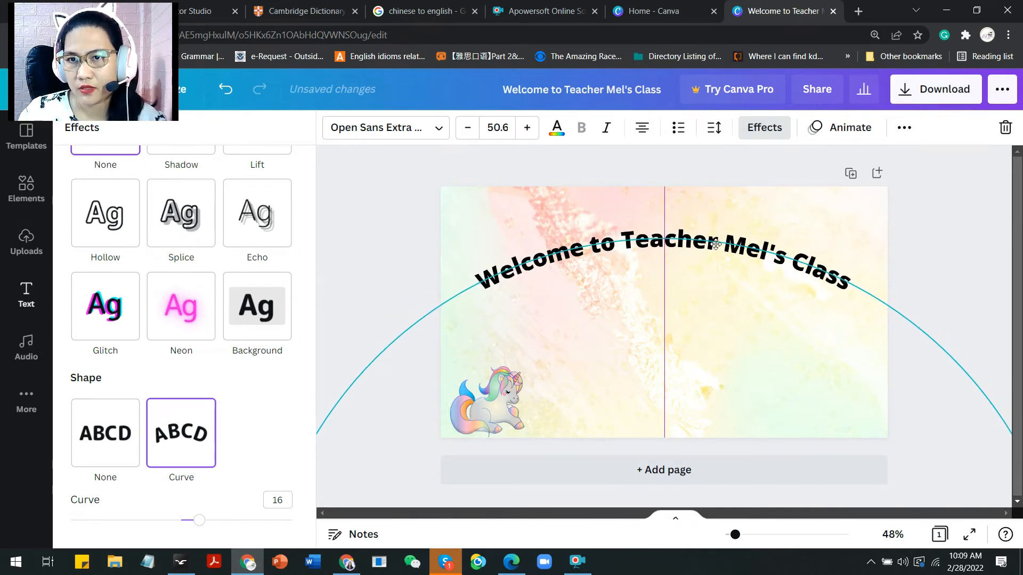
{"action": "left_click_drag", "start_coordinate": [715, 244], "coordinate": [722, 259]}
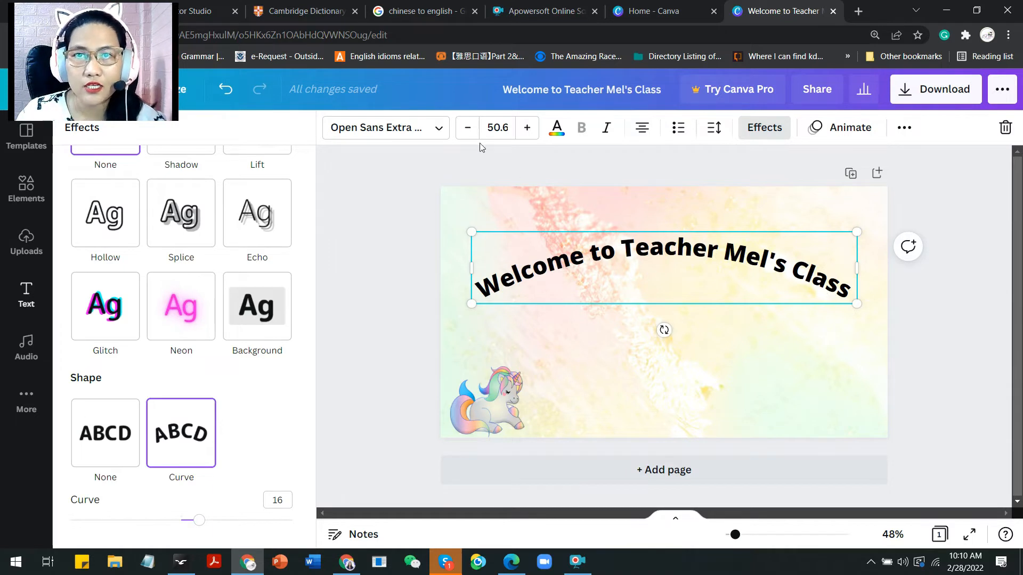
Step: Change the font of the whole curved heading to Brusher Cyrillic
{"action": "double_click", "coordinate": [668, 264]}
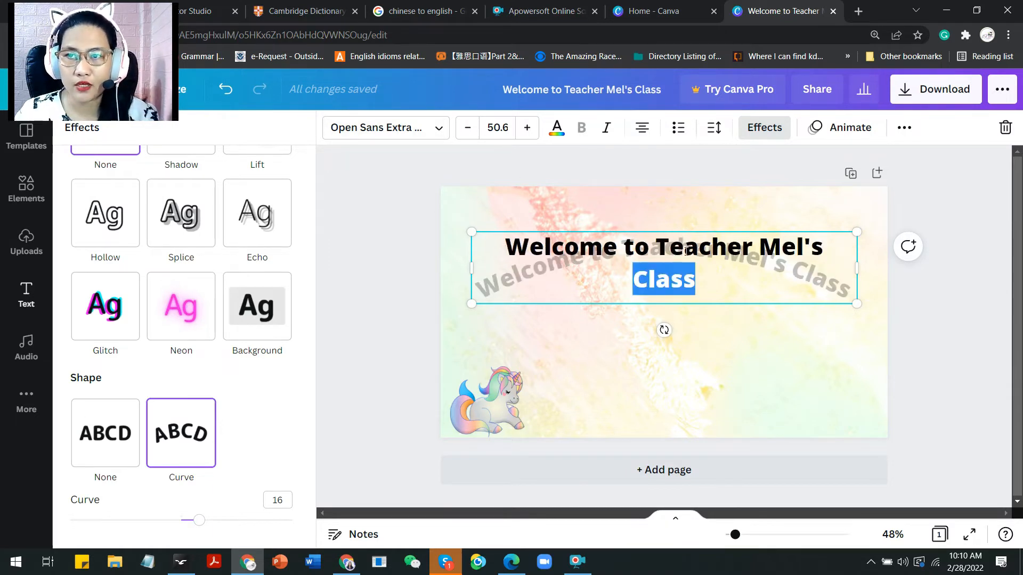
{"action": "key", "text": "ctrl+a"}
{"action": "left_click", "coordinate": [437, 128]}
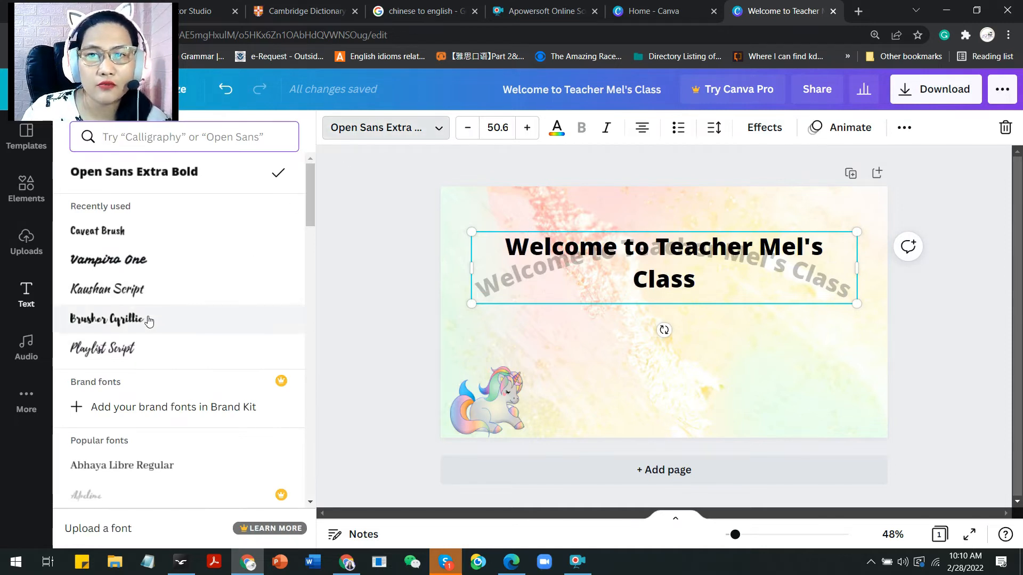
{"action": "left_click", "coordinate": [149, 320]}
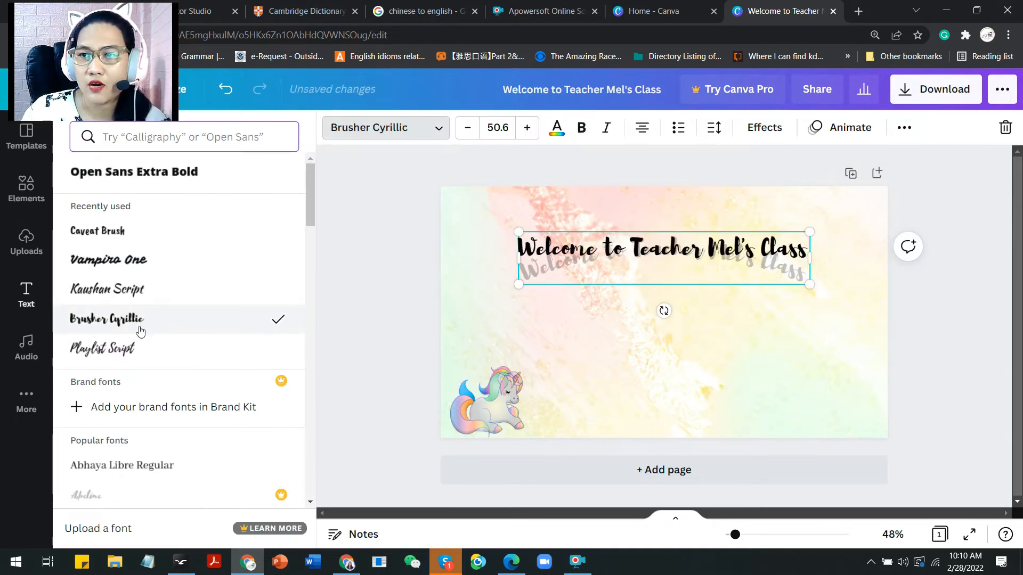
{"action": "left_click", "coordinate": [601, 341]}
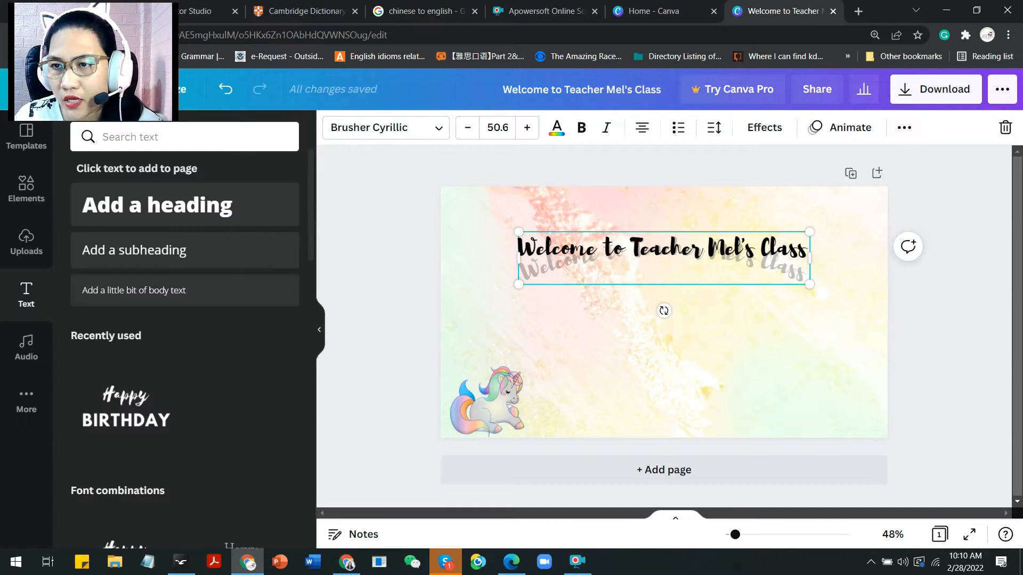
{"action": "left_click", "coordinate": [852, 269]}
{"action": "left_click", "coordinate": [739, 268]}
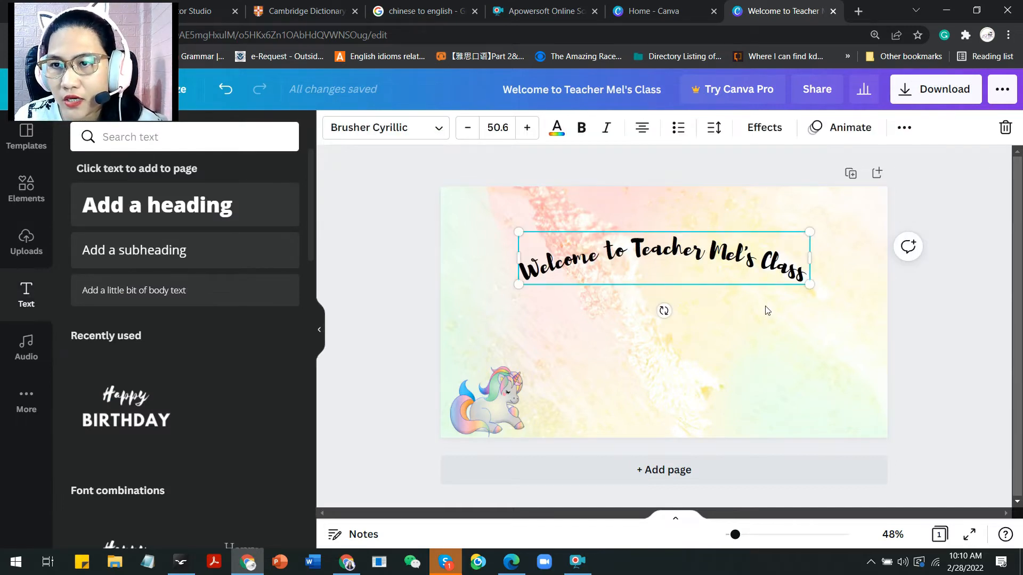
Step: Enlarge the curved heading to about font size 63.2 and keep it in the page's upper half
{"action": "left_click_drag", "start_coordinate": [808, 282], "coordinate": [770, 261]}
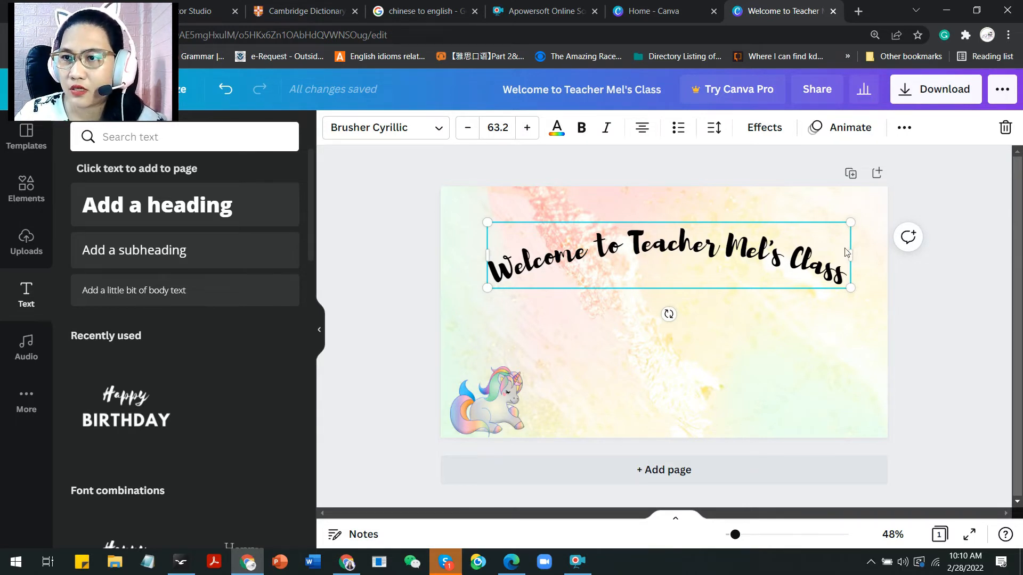
{"action": "left_click_drag", "start_coordinate": [854, 253], "coordinate": [858, 290]}
{"action": "left_click", "coordinate": [831, 344]}
{"action": "left_click", "coordinate": [828, 274]}
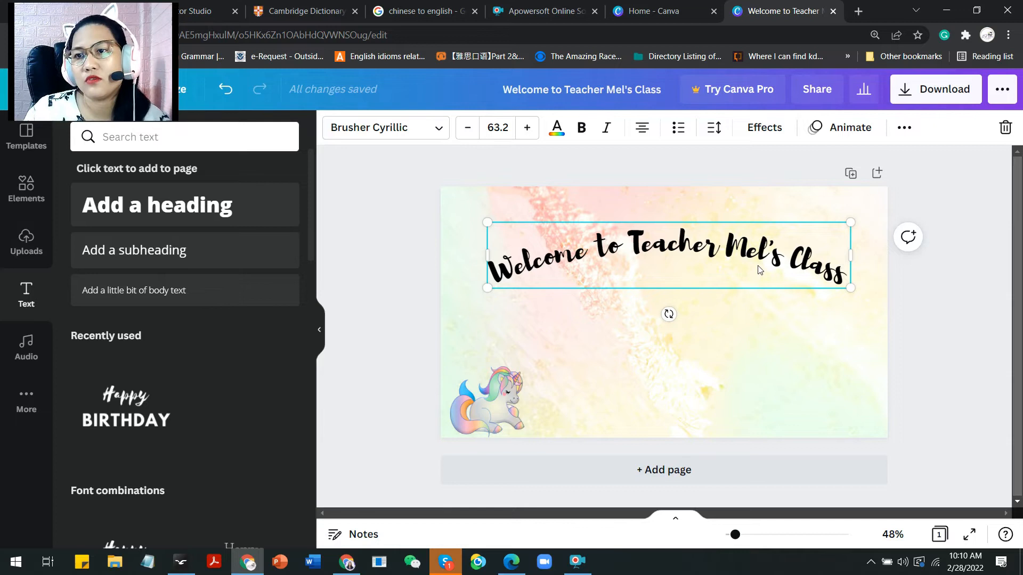
Step: Add the recommended white unicorn with a rainbow mane, shrink it, and send it backward behind the sitting unicorn
{"action": "left_click", "coordinate": [508, 408]}
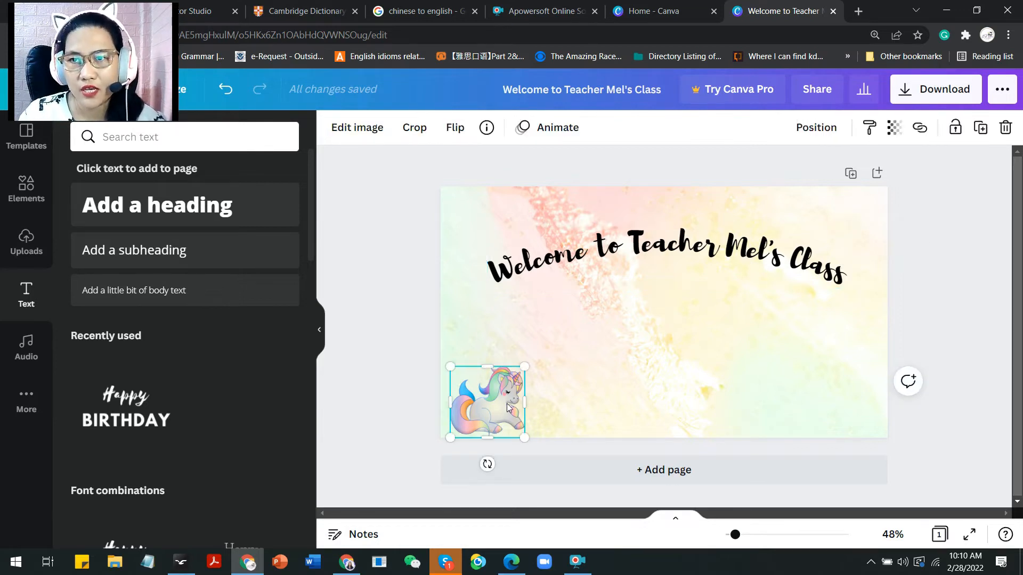
{"action": "left_click", "coordinate": [37, 187]}
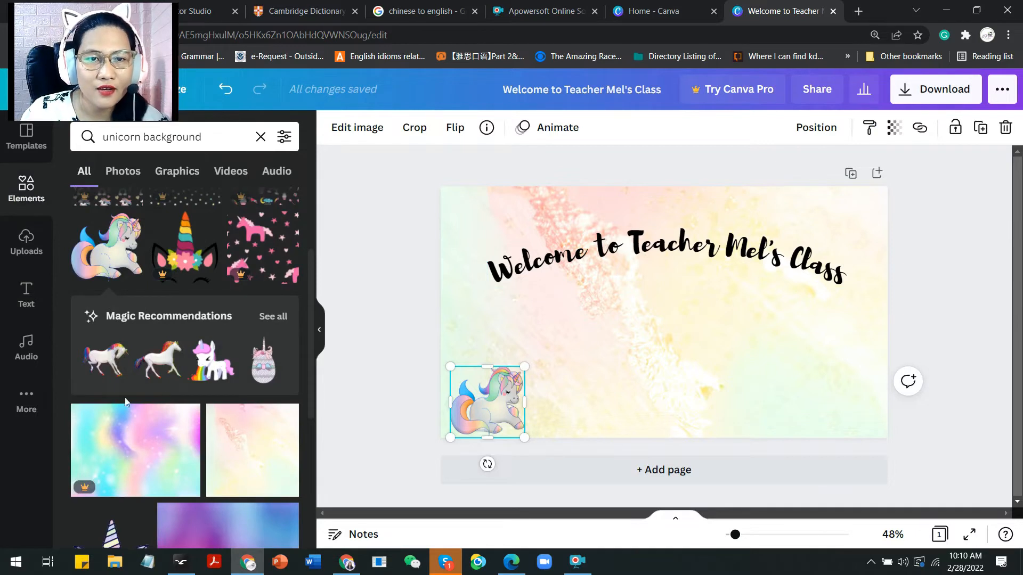
{"action": "left_click", "coordinate": [111, 379]}
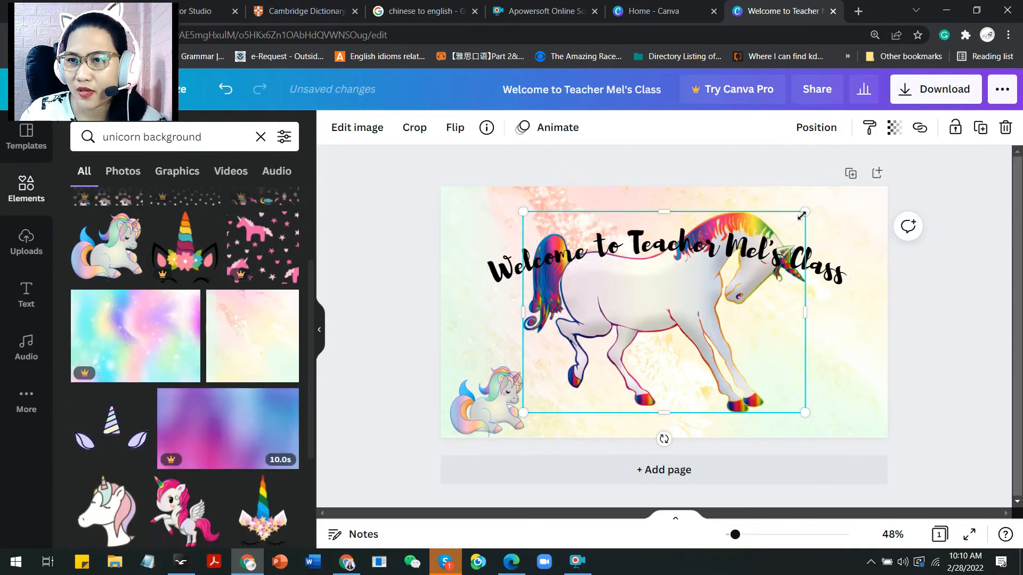
{"action": "left_click_drag", "start_coordinate": [801, 212], "coordinate": [698, 287]}
{"action": "left_click_drag", "start_coordinate": [604, 345], "coordinate": [521, 360]}
{"action": "right_click", "coordinate": [522, 360]}
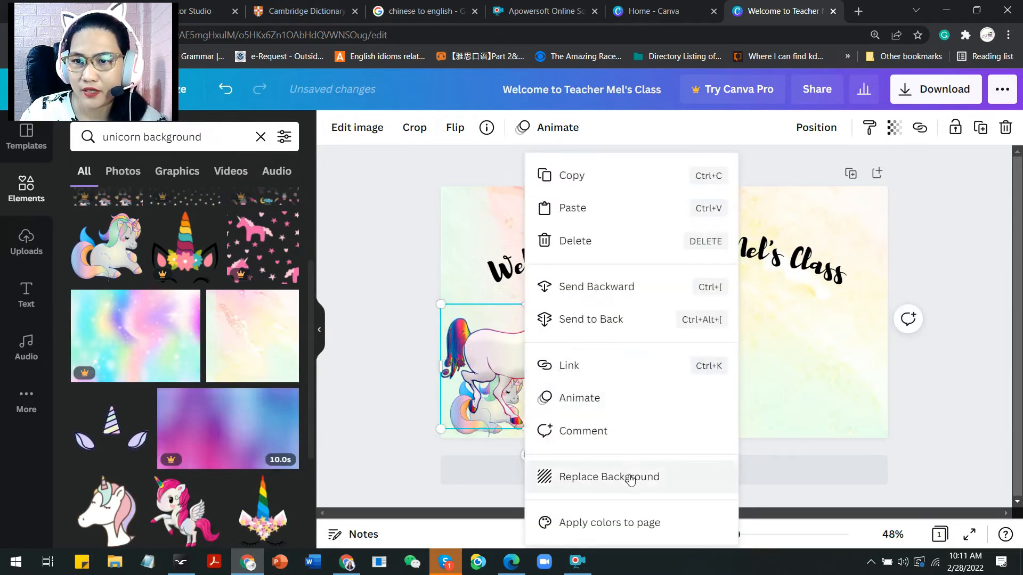
{"action": "left_click", "coordinate": [633, 286]}
Step: Move the larger white unicorn into the page's lower-left corner and rotate it counterclockwise so it rears up
{"action": "mouse_move", "coordinate": [494, 402]}
{"action": "left_mouse_down"}
{"action": "mouse_move", "coordinate": [518, 407]}
{"action": "mouse_move", "coordinate": [503, 406]}
{"action": "left_mouse_up"}
{"action": "left_click", "coordinate": [556, 355]}
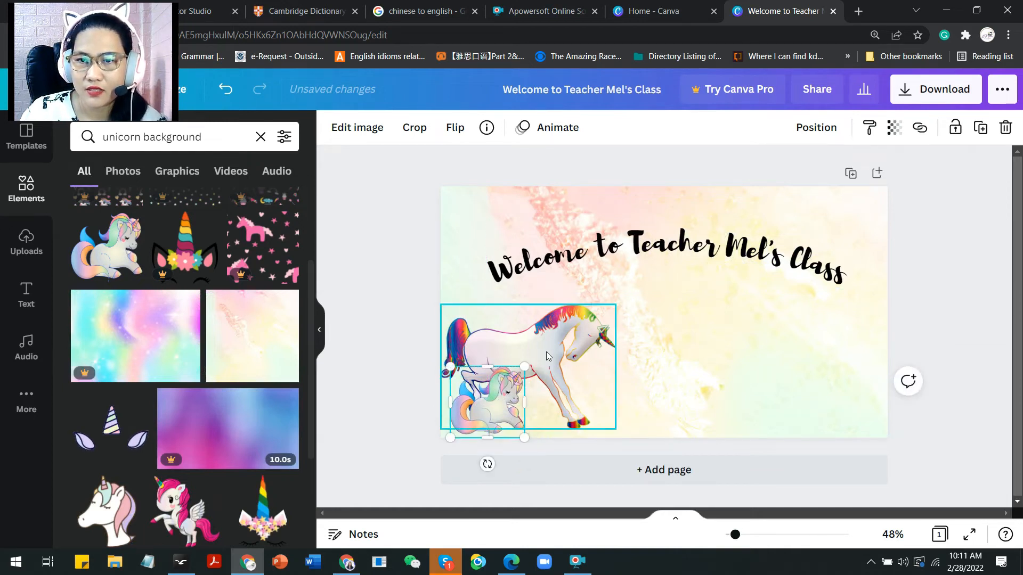
{"action": "left_click_drag", "start_coordinate": [555, 356], "coordinate": [515, 401]}
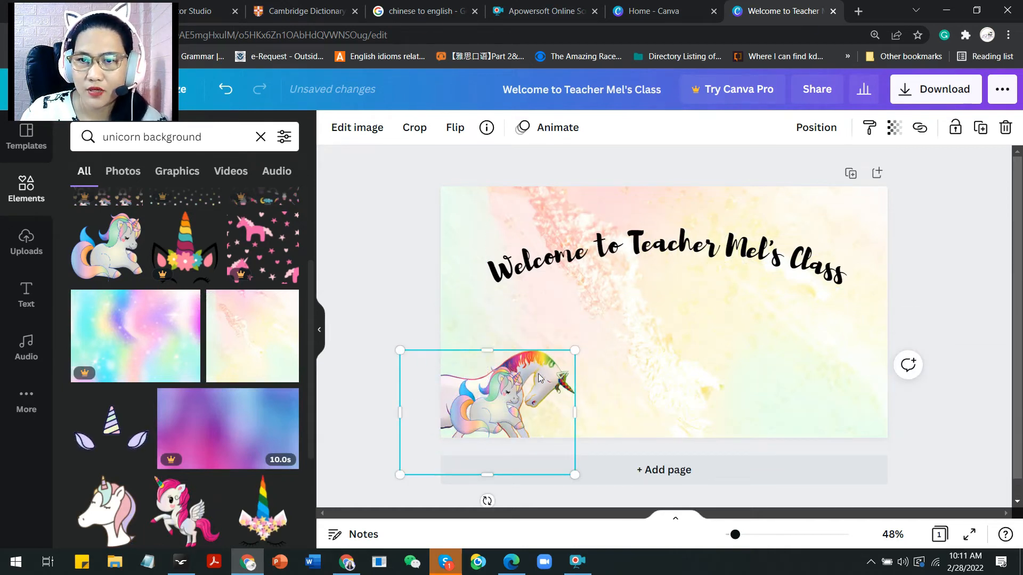
{"action": "left_click_drag", "start_coordinate": [488, 501], "coordinate": [538, 480]}
{"action": "mouse_move", "coordinate": [508, 328]}
{"action": "left_mouse_down"}
{"action": "mouse_move", "coordinate": [521, 320]}
{"action": "mouse_move", "coordinate": [514, 329]}
{"action": "left_mouse_up"}
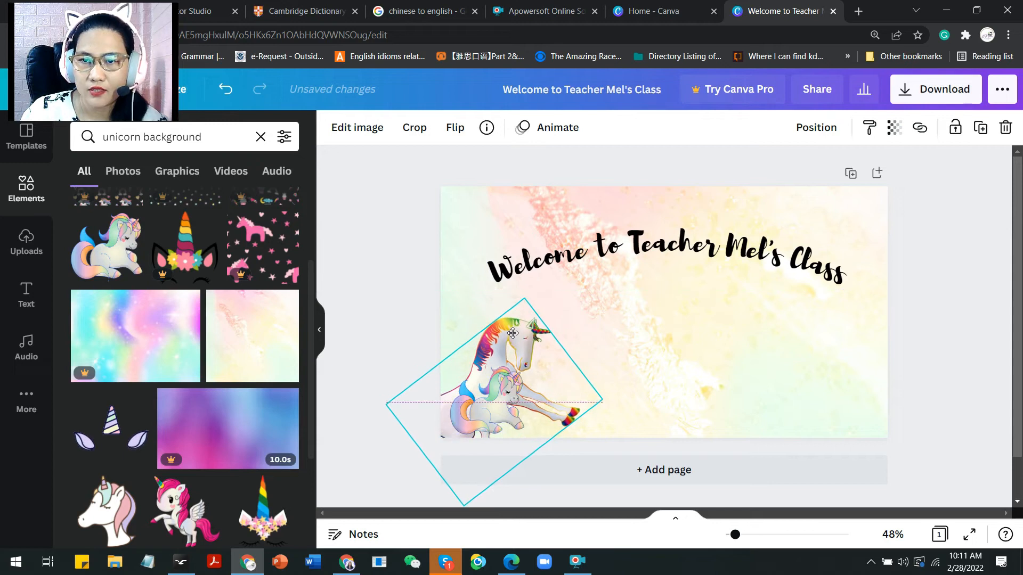
Step: Delete the small sitting unicorn from the page's lower-left corner
{"action": "mouse_move", "coordinate": [496, 399]}
{"action": "left_mouse_down"}
{"action": "mouse_move", "coordinate": [820, 380]}
{"action": "mouse_move", "coordinate": [501, 410]}
{"action": "left_mouse_up"}
{"action": "left_click", "coordinate": [812, 378]}
{"action": "key", "text": "Delete"}
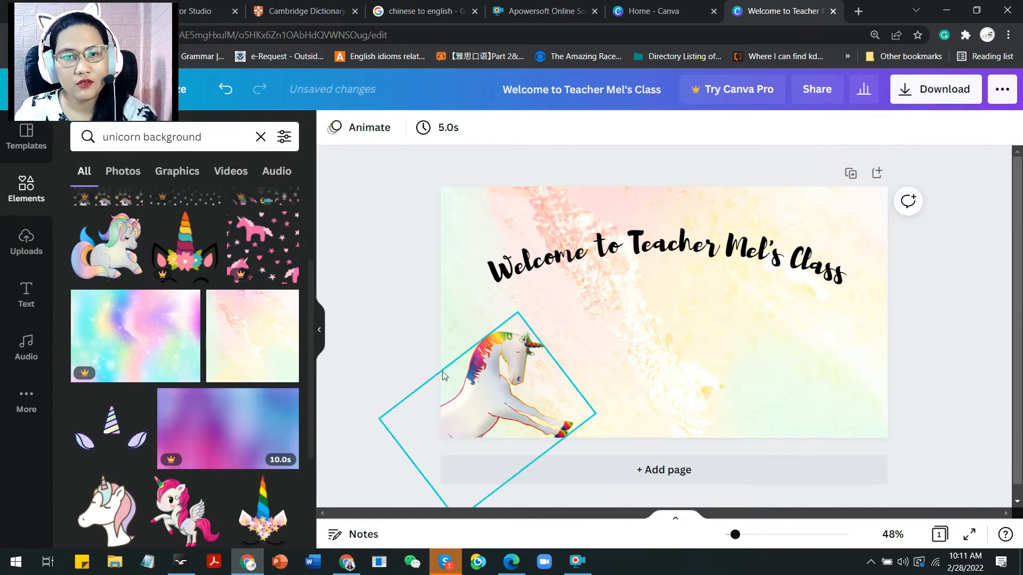
Step: Find the free pink-and-purple heart graphic among the unicorn background results and add it to the page
{"action": "scroll", "coordinate": [220, 415], "scroll_direction": "down", "scroll_amount": 6}
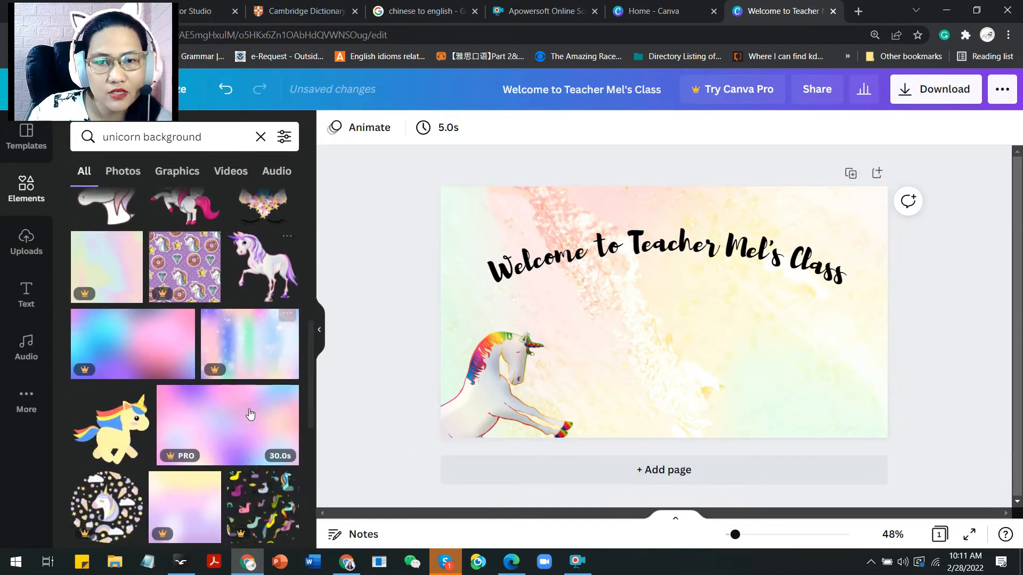
{"action": "scroll", "coordinate": [257, 415], "scroll_direction": "down", "scroll_amount": 4}
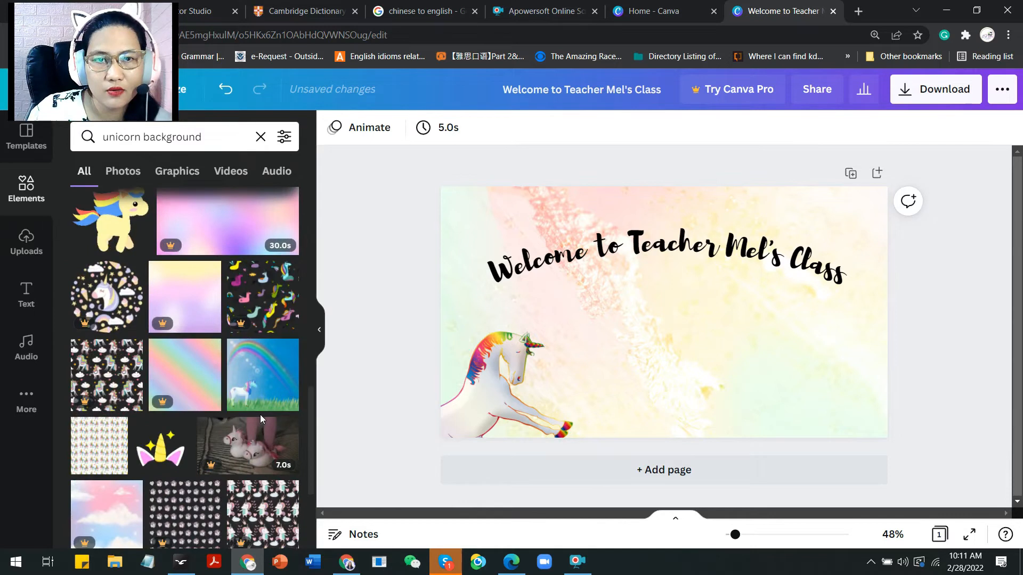
{"action": "scroll", "coordinate": [264, 414], "scroll_direction": "down", "scroll_amount": 4}
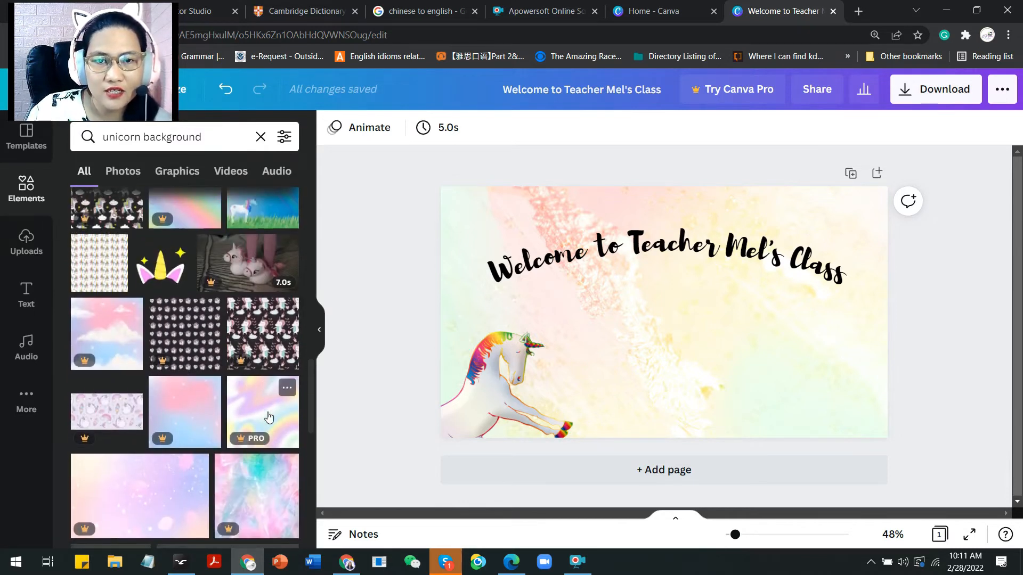
{"action": "scroll", "coordinate": [269, 417], "scroll_direction": "down", "scroll_amount": 3}
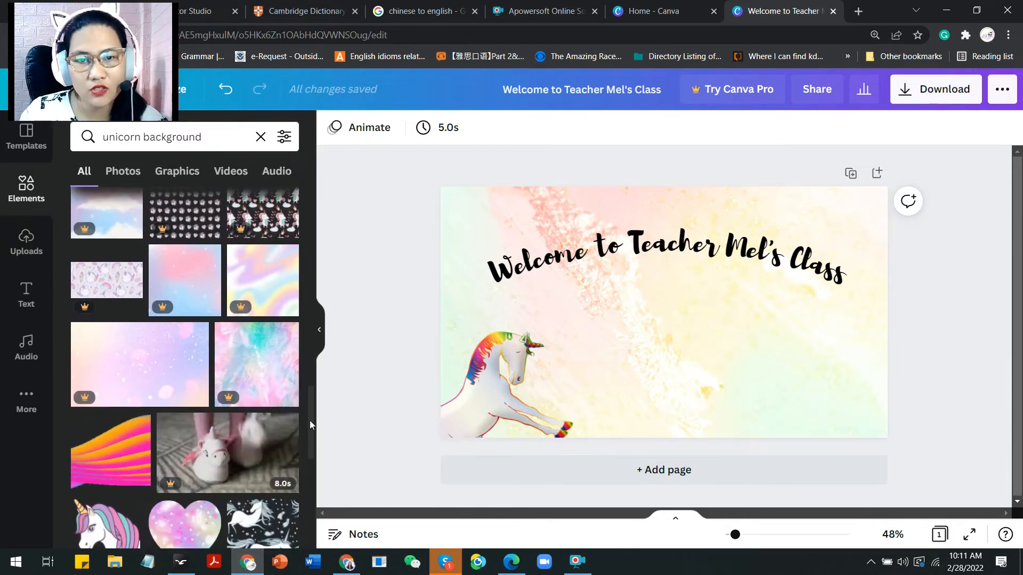
{"action": "scroll", "coordinate": [308, 420], "scroll_direction": "down", "scroll_amount": 3}
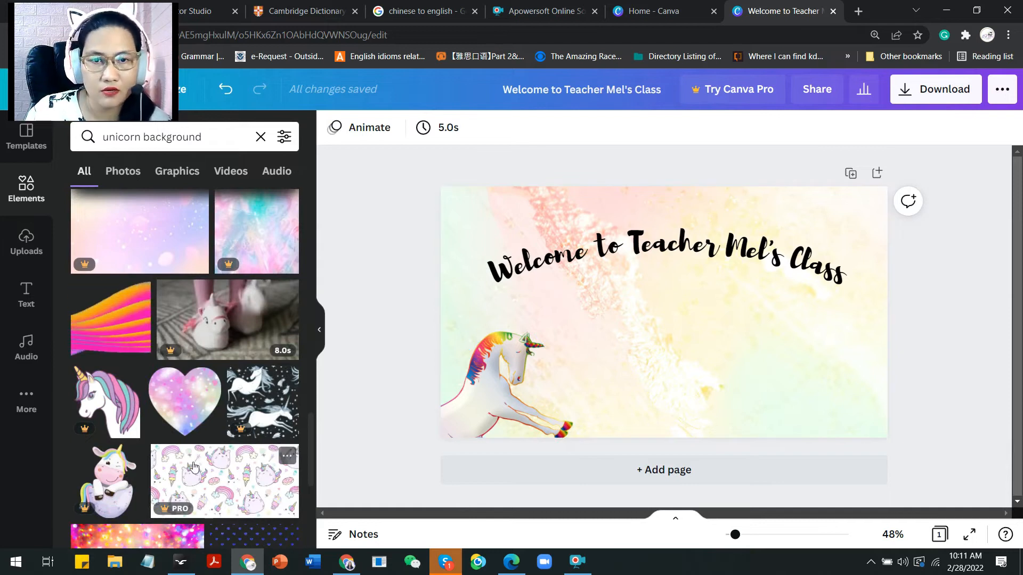
{"action": "left_click", "coordinate": [187, 404]}
Step: Enlarge the heart to about the full page height and centre it on the page behind the heading
{"action": "left_click_drag", "start_coordinate": [771, 209], "coordinate": [788, 193]}
{"action": "left_click_drag", "start_coordinate": [710, 319], "coordinate": [706, 340]}
{"action": "left_click_drag", "start_coordinate": [786, 212], "coordinate": [812, 186]}
{"action": "left_click_drag", "start_coordinate": [733, 346], "coordinate": [722, 347]}
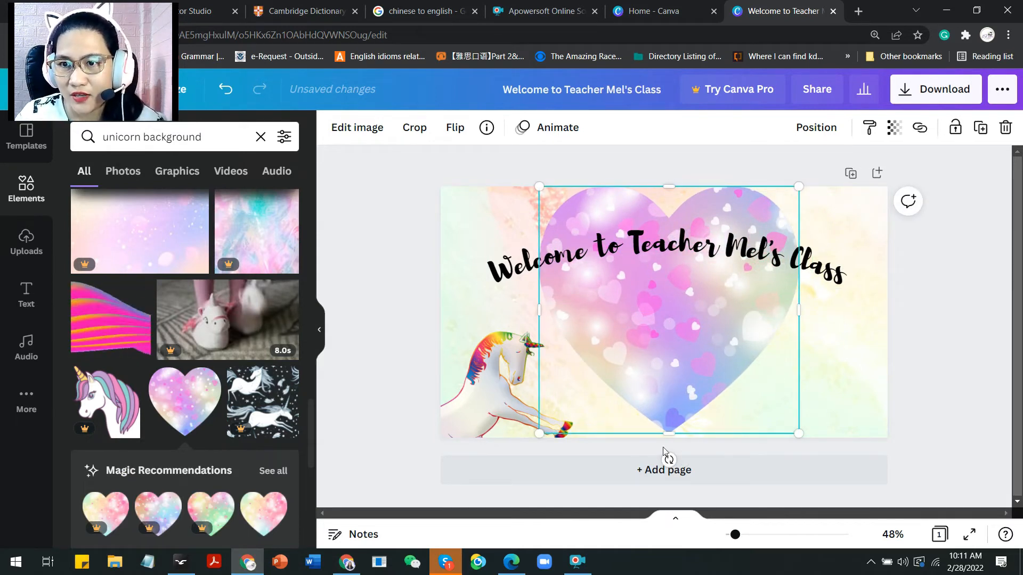
{"action": "left_click_drag", "start_coordinate": [673, 437], "coordinate": [672, 440]}
{"action": "left_click", "coordinate": [950, 338]}
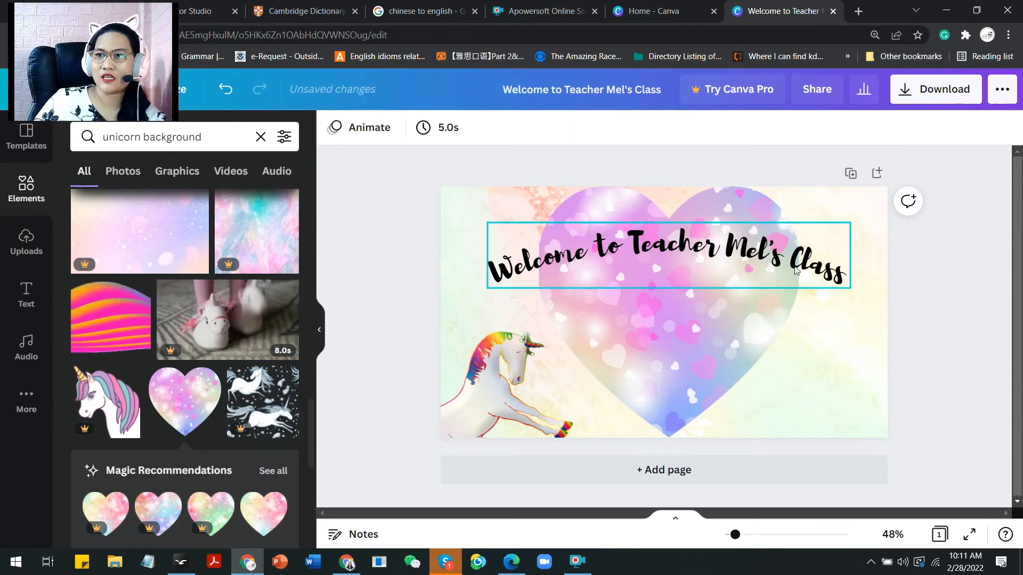
Step: Download the design as a JPG image
{"action": "left_click", "coordinate": [928, 90]}
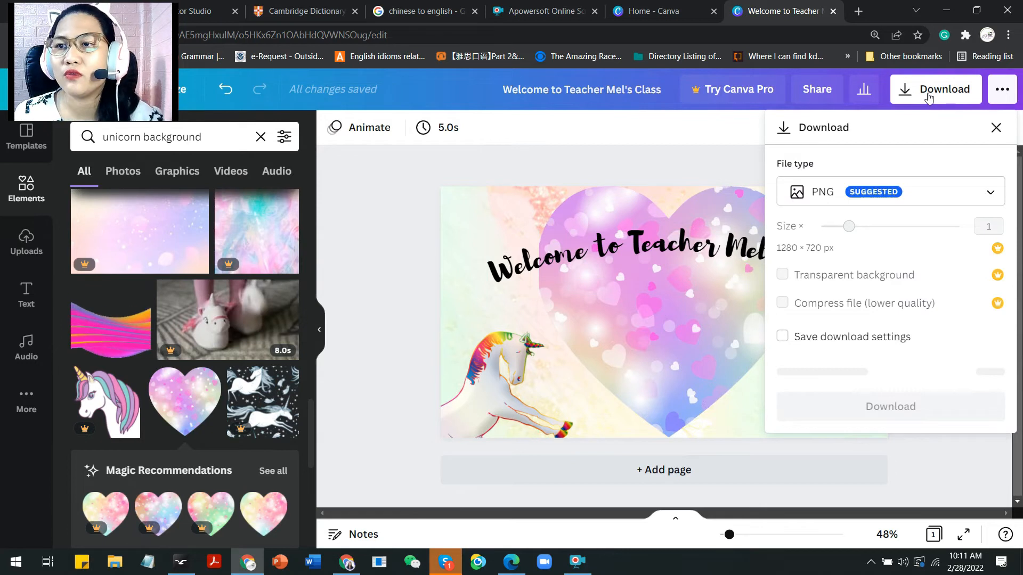
{"action": "left_click", "coordinate": [922, 199]}
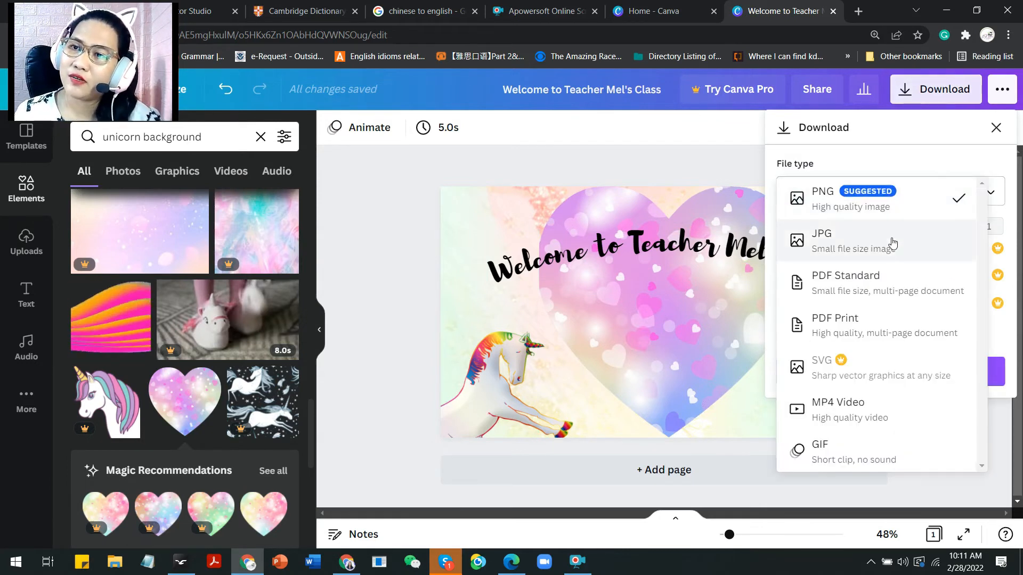
{"action": "left_click", "coordinate": [931, 253]}
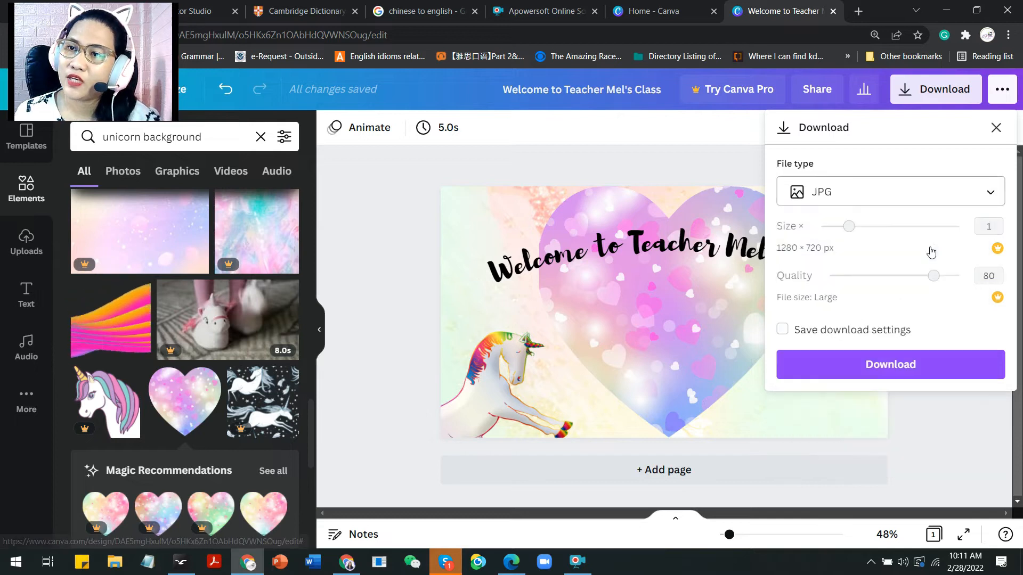
{"action": "left_click", "coordinate": [925, 365]}
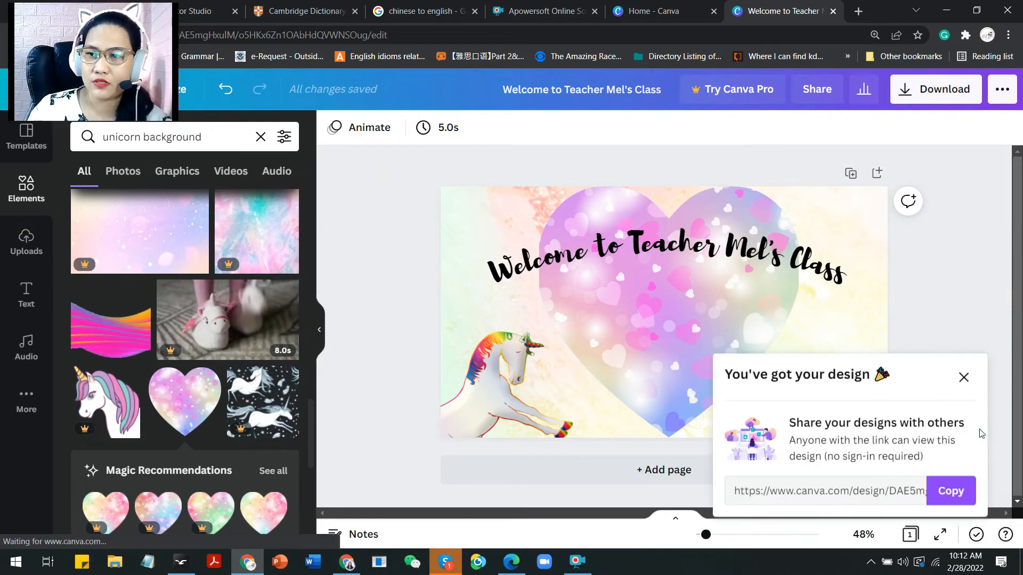
Step: Show the downloaded JPG in its Downloads folder and move the folder window toward the middle of the screen
{"action": "left_click", "coordinate": [142, 532]}
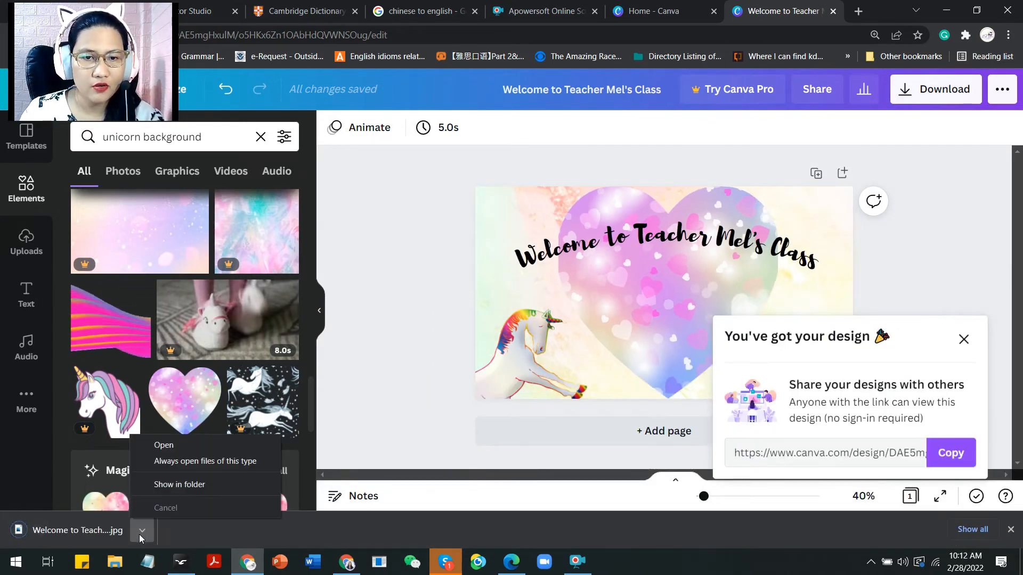
{"action": "left_click", "coordinate": [187, 483]}
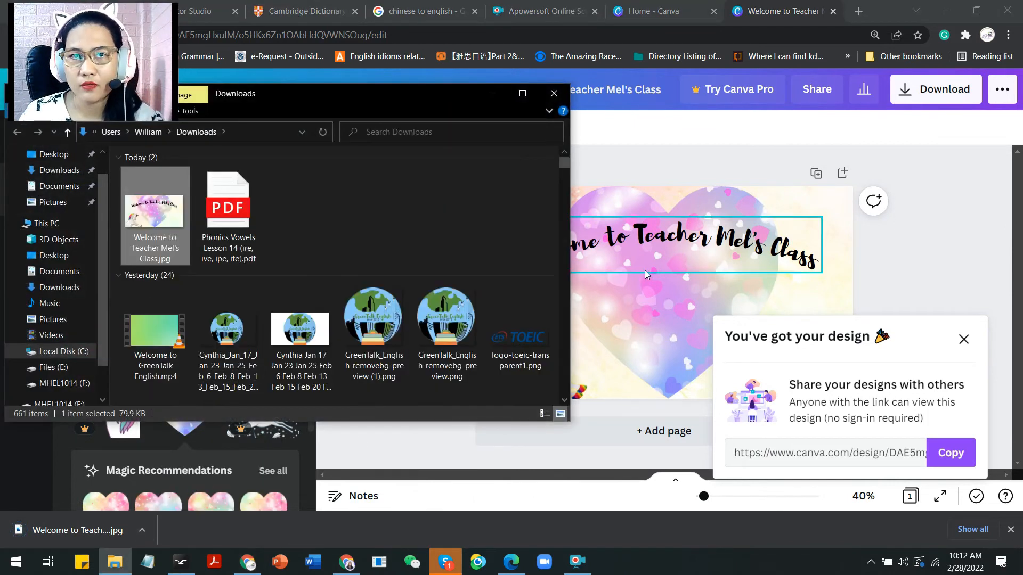
{"action": "left_click_drag", "start_coordinate": [402, 102], "coordinate": [676, 94]}
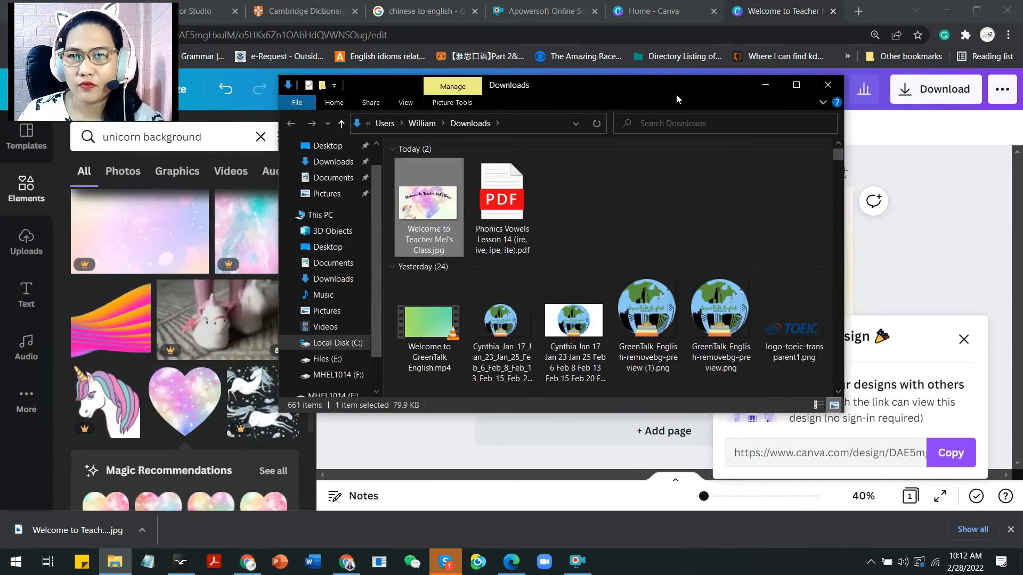
Step: Change the downloaded welcome image's file extension to .edt and accept the extension change
{"action": "left_click", "coordinate": [441, 252]}
{"action": "right_click", "coordinate": [456, 237]}
{"action": "left_click", "coordinate": [482, 202]}
{"action": "left_click", "coordinate": [431, 204]}
{"action": "right_click", "coordinate": [436, 203]}
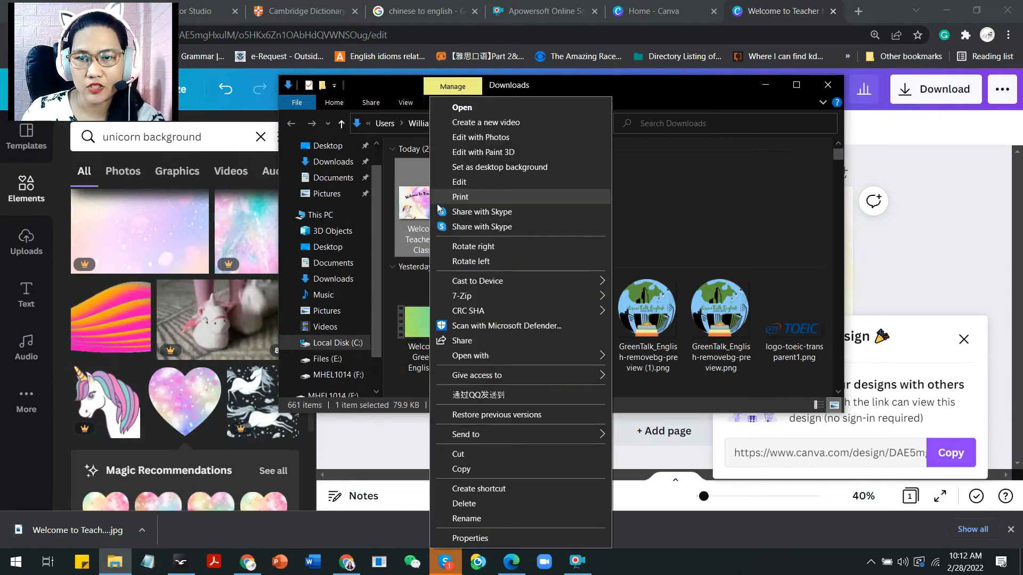
{"action": "left_click", "coordinate": [510, 510]}
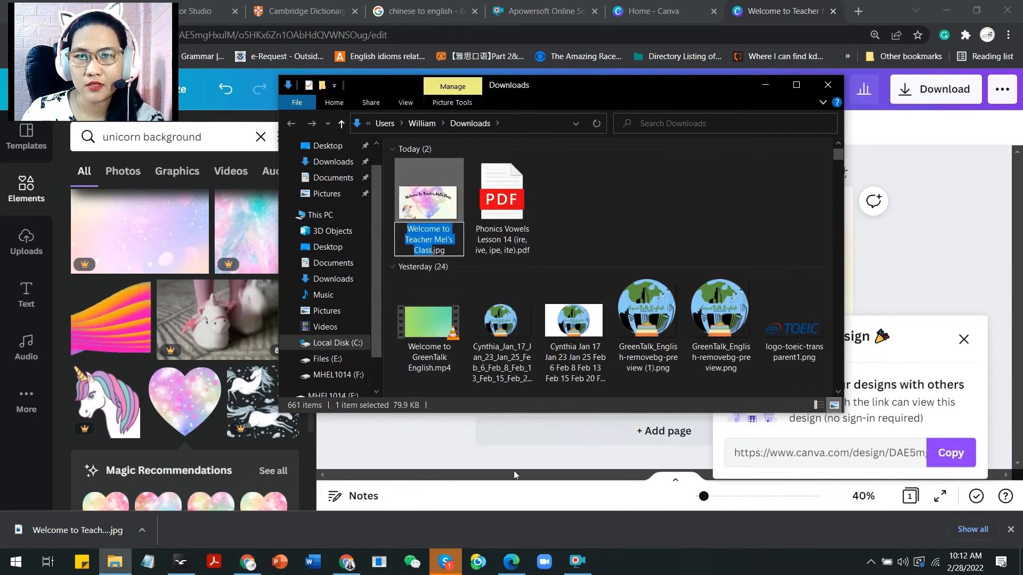
{"action": "left_click", "coordinate": [450, 251]}
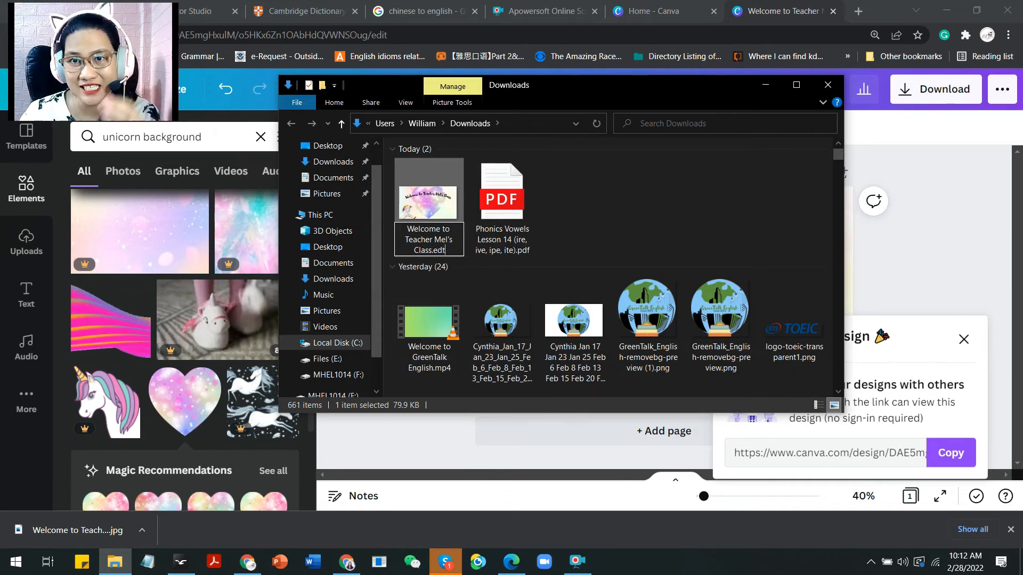
{"action": "left_click", "coordinate": [573, 209]}
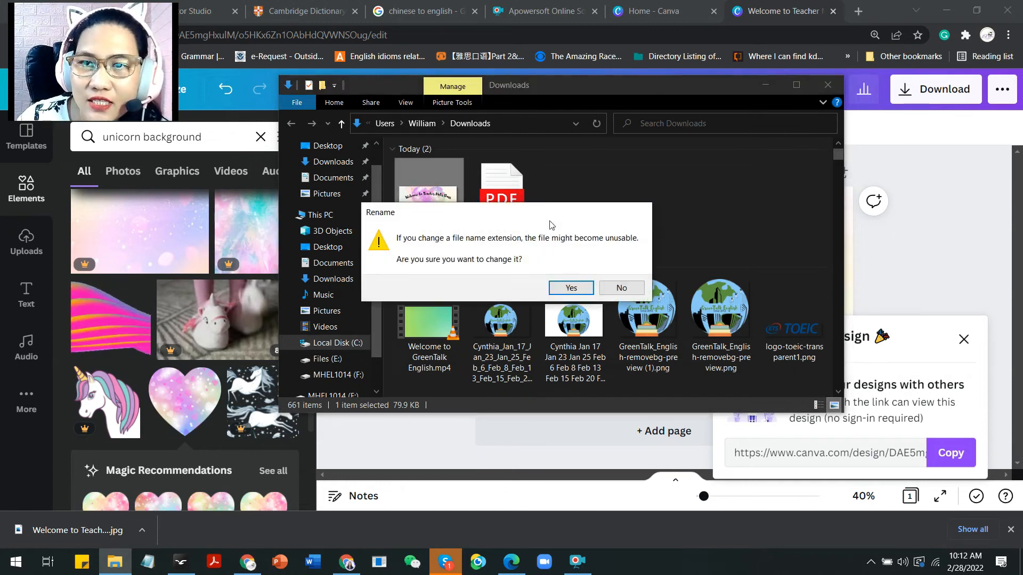
{"action": "left_click", "coordinate": [567, 292]}
{"action": "left_click", "coordinate": [429, 215]}
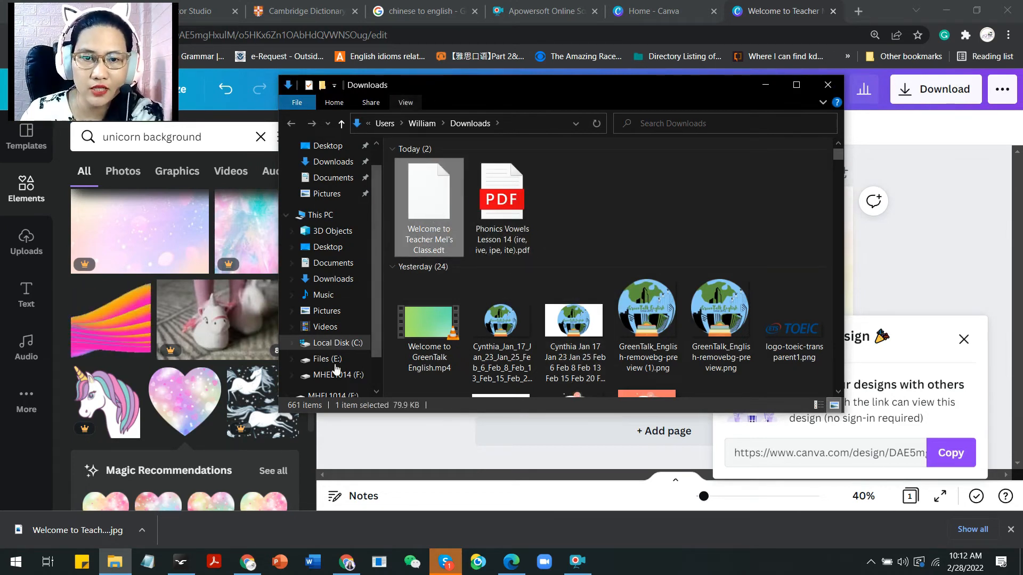
Step: Switch to ClassIn, open its Blackboard, and go to the Classroom skin folder in the My Drive resources
{"action": "left_click", "coordinate": [191, 562]}
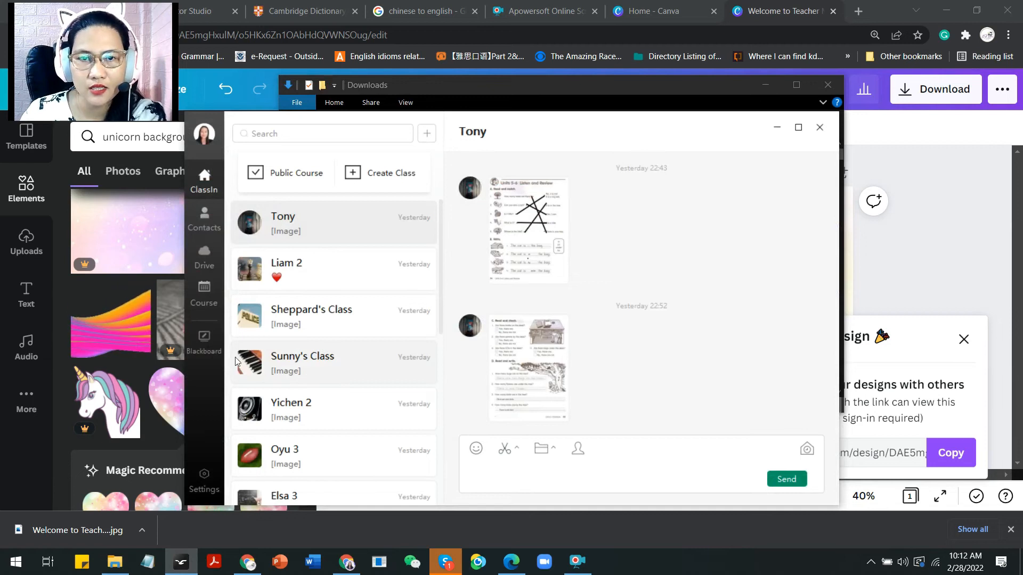
{"action": "left_click", "coordinate": [204, 343]}
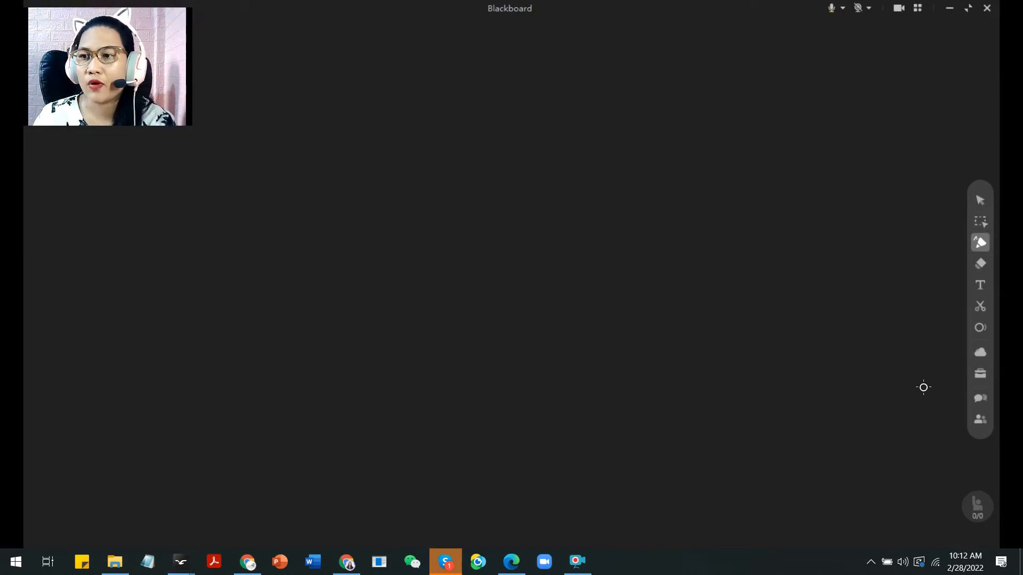
{"action": "left_click", "coordinate": [980, 374]}
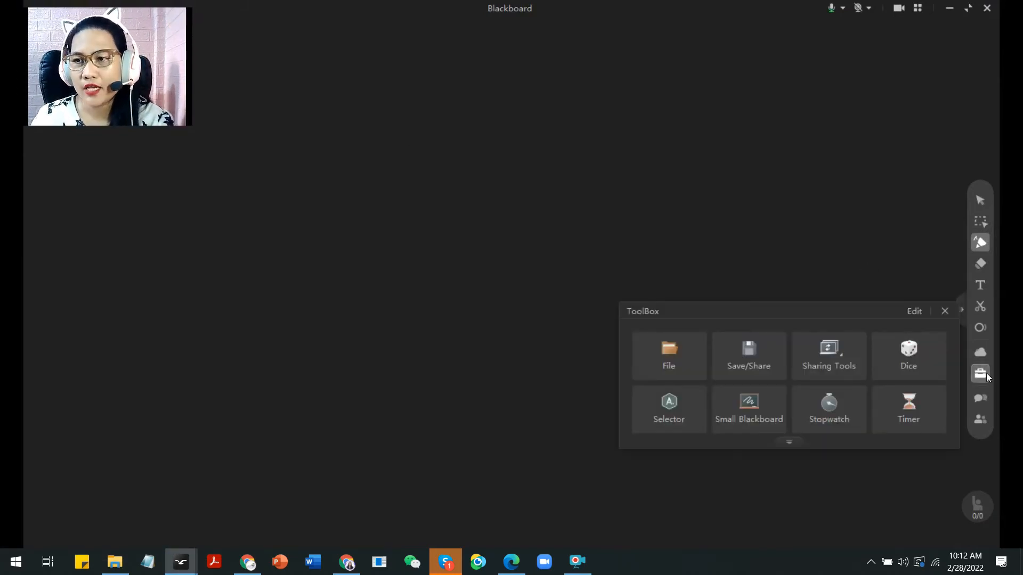
{"action": "left_click", "coordinate": [981, 351]}
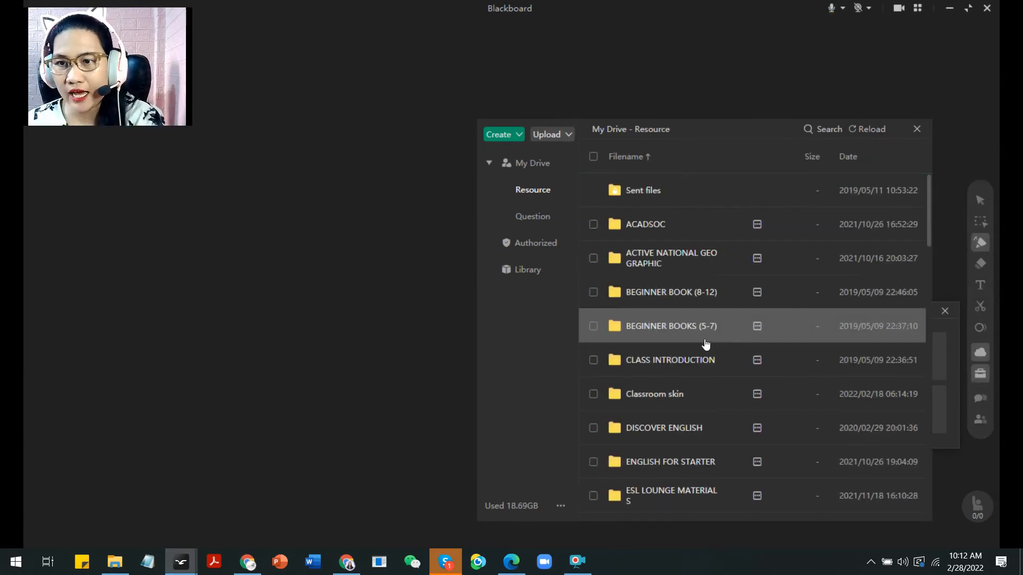
{"action": "double_click", "coordinate": [706, 395]}
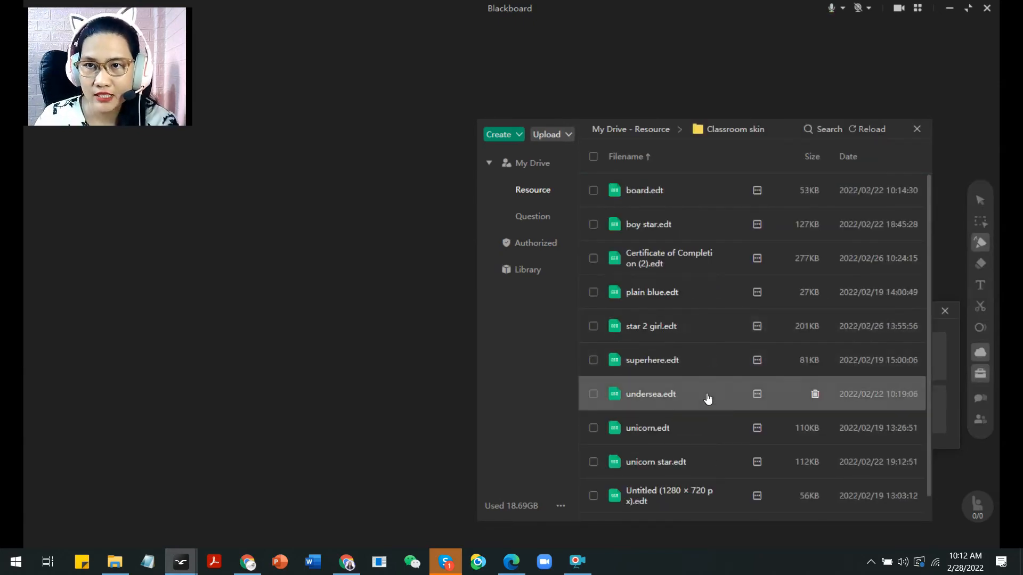
Step: Upload the welcome .edt file from Downloads into the Classroom skin folder and open it as the blackboard background
{"action": "left_click", "coordinate": [563, 137]}
{"action": "left_click", "coordinate": [568, 160]}
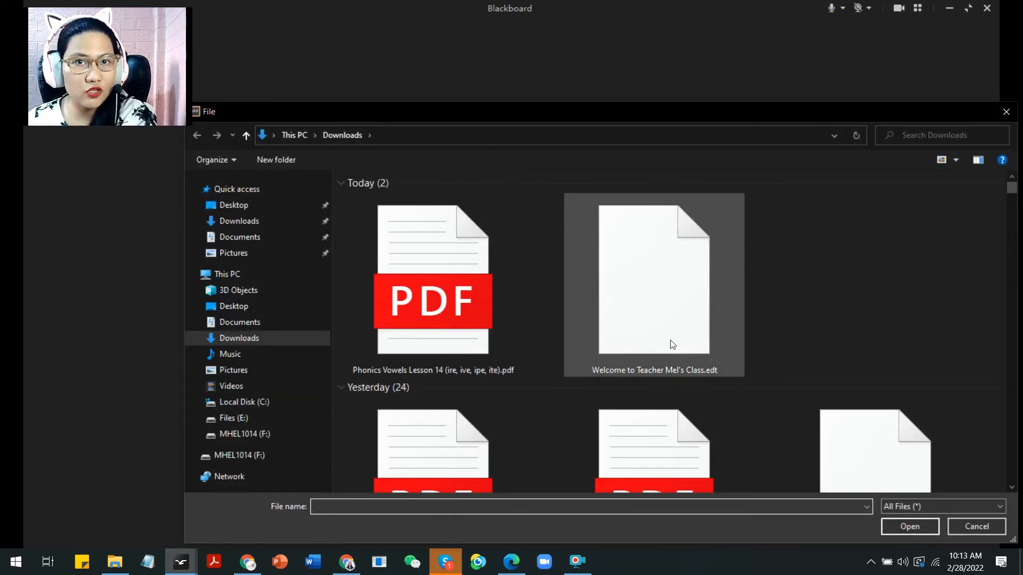
{"action": "left_click", "coordinate": [663, 292]}
{"action": "left_click", "coordinate": [910, 526]}
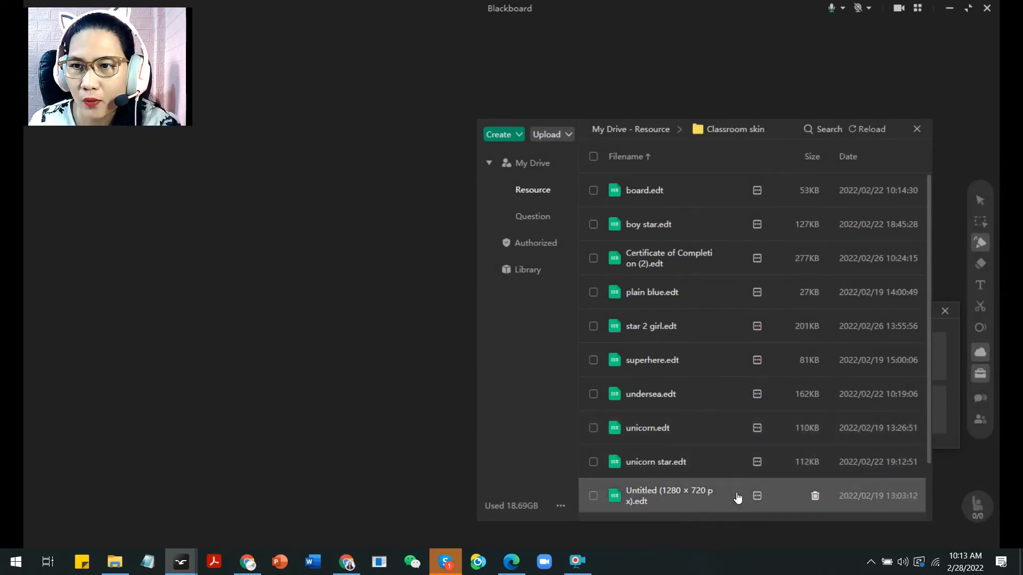
{"action": "scroll", "coordinate": [724, 404], "scroll_direction": "down", "scroll_amount": 2}
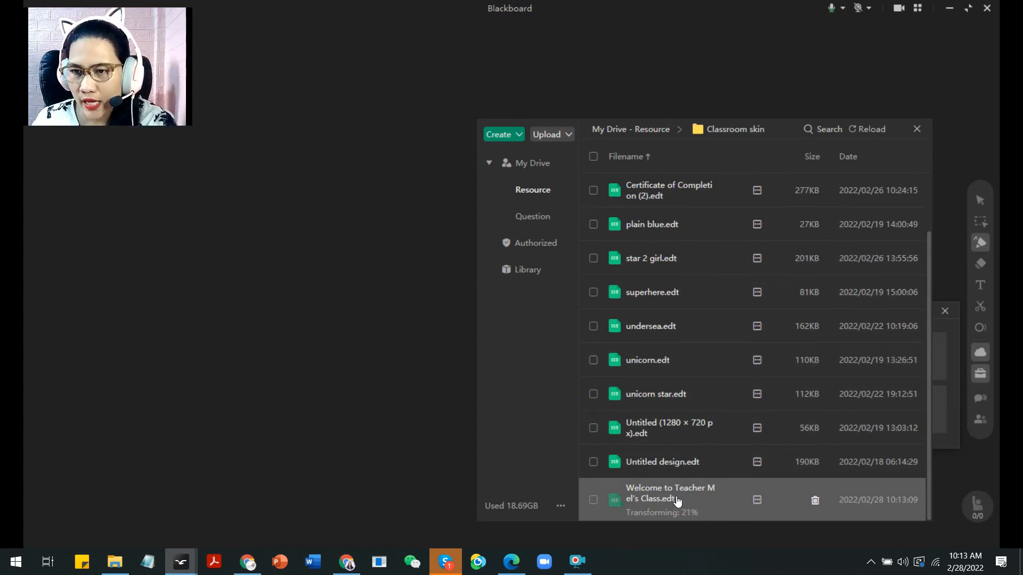
{"action": "left_click", "coordinate": [681, 500]}
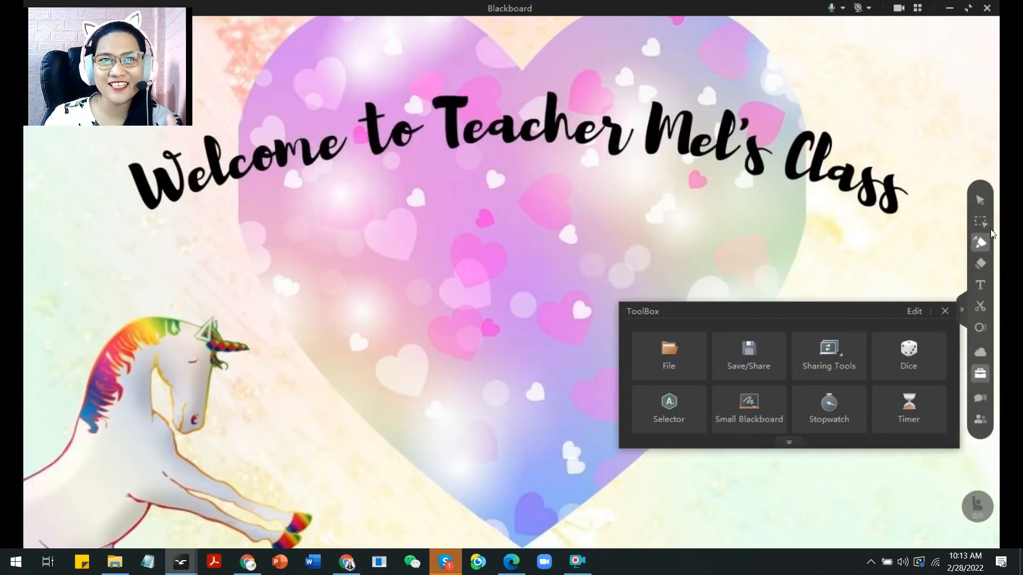
Step: Turn on the camera with Full HD 1080P PC Camera as the source and close the ToolBox
{"action": "mouse_move", "coordinate": [153, 80]}
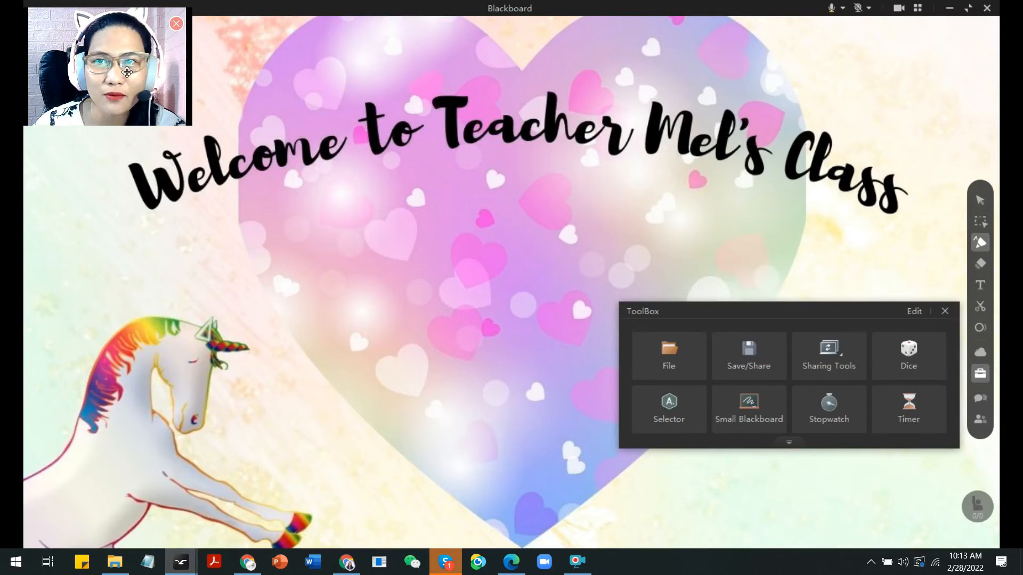
{"action": "left_click", "coordinate": [865, 8]}
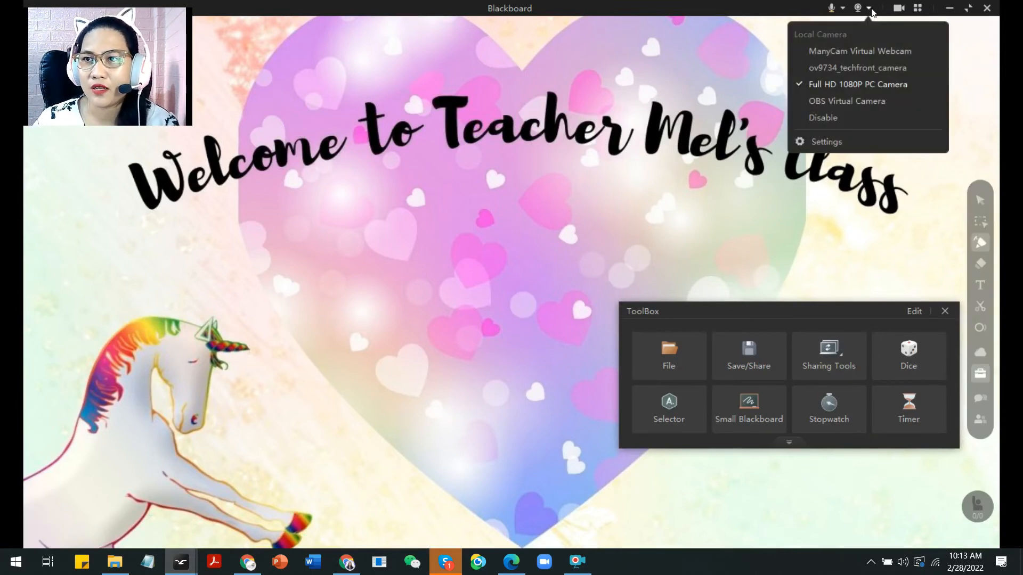
{"action": "left_click", "coordinate": [846, 82]}
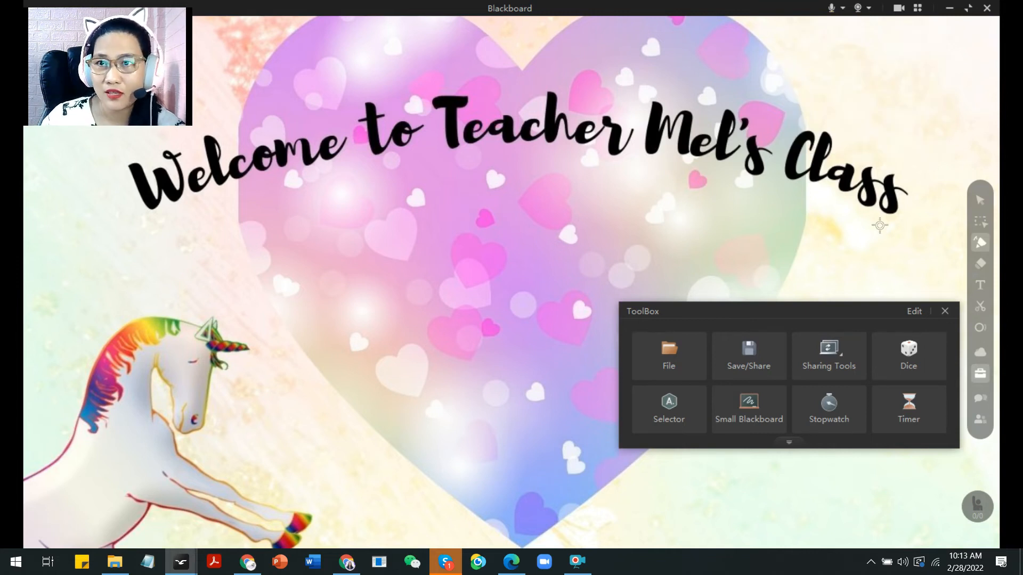
{"action": "left_click", "coordinate": [944, 312]}
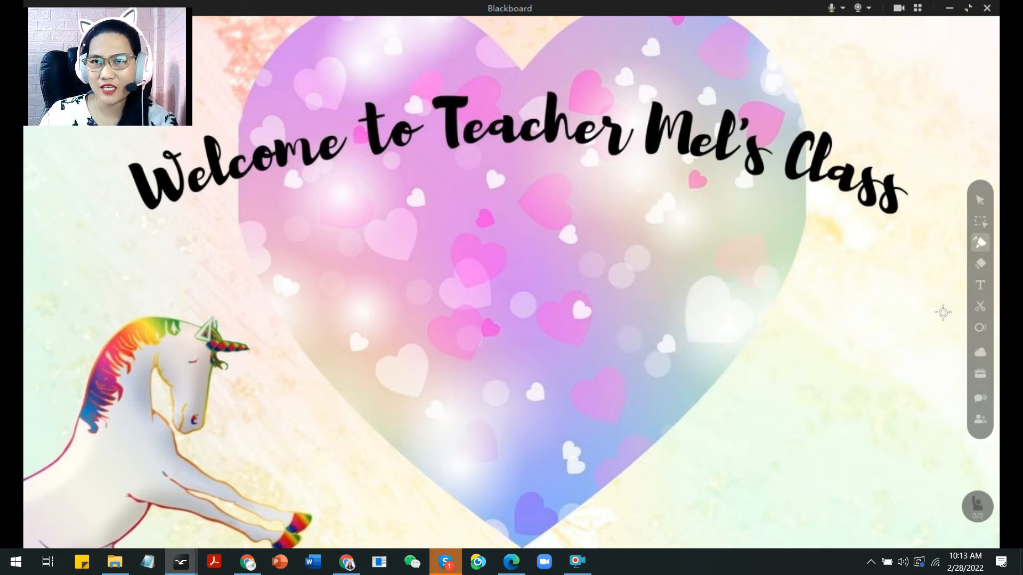